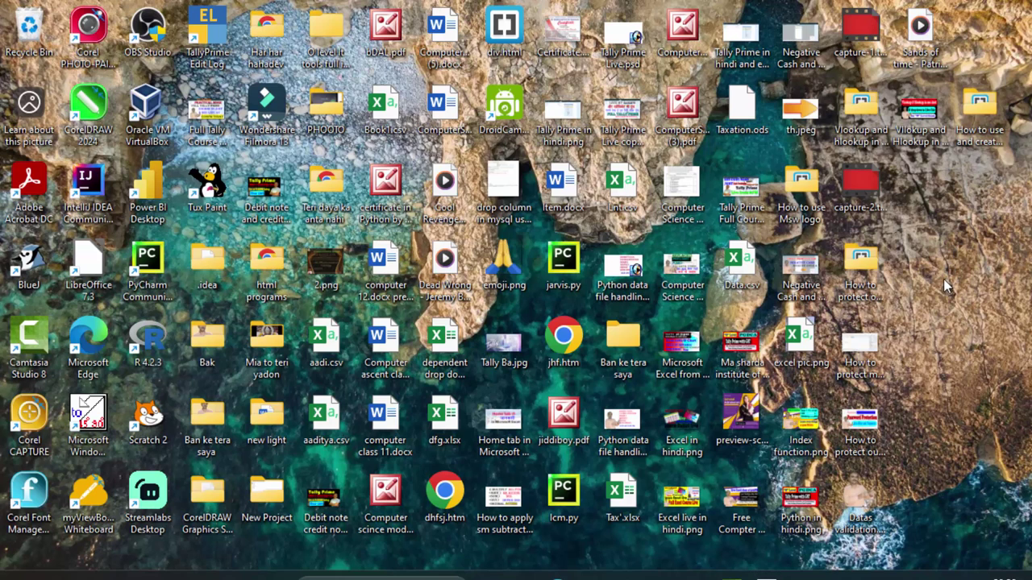
Refresh the desktop and launch Microsoft Office Excel 2007 from the Start menu search for 'excel'.
right_click(927, 328)
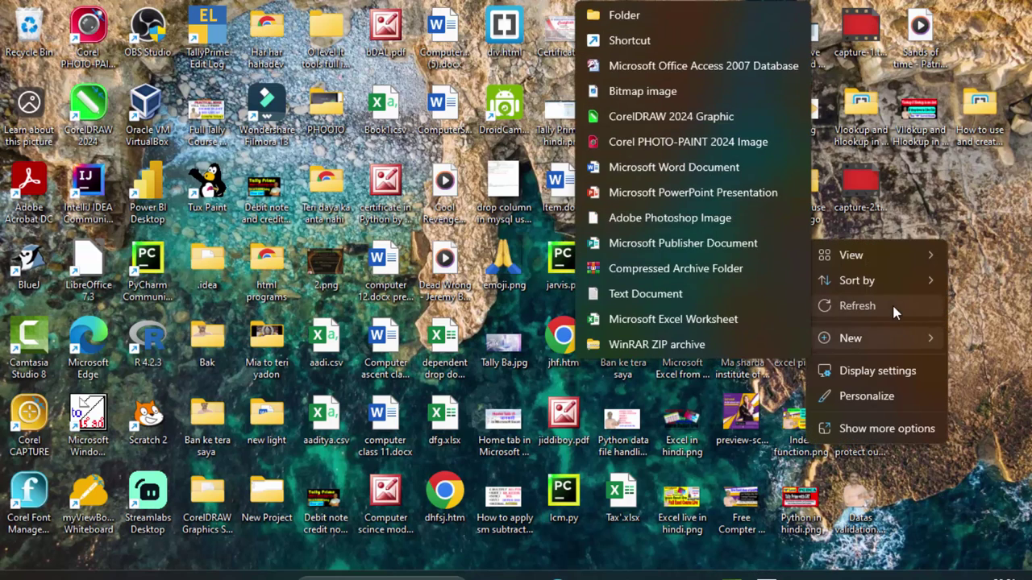
left_click(835, 305)
key("super")
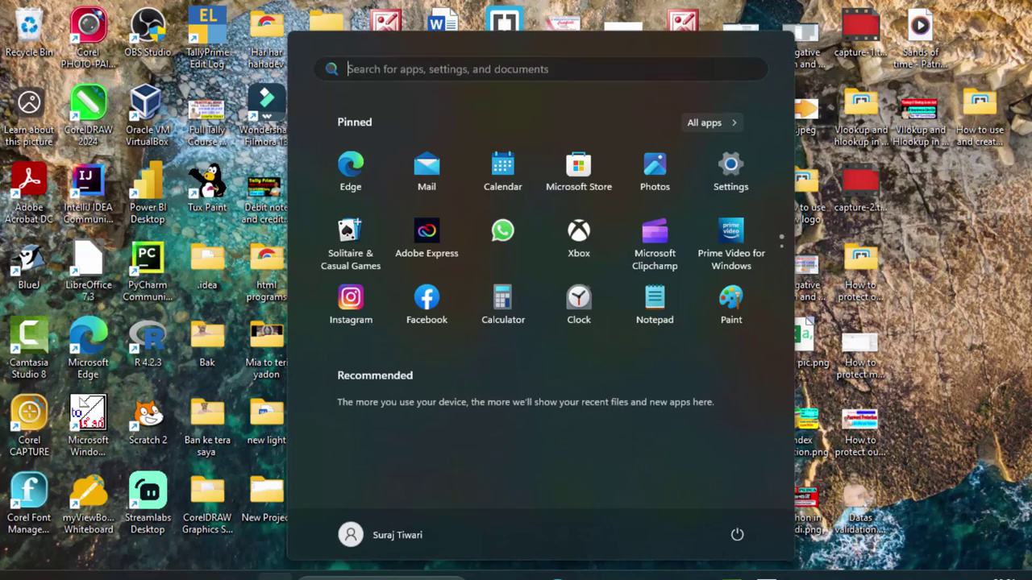
type("excel")
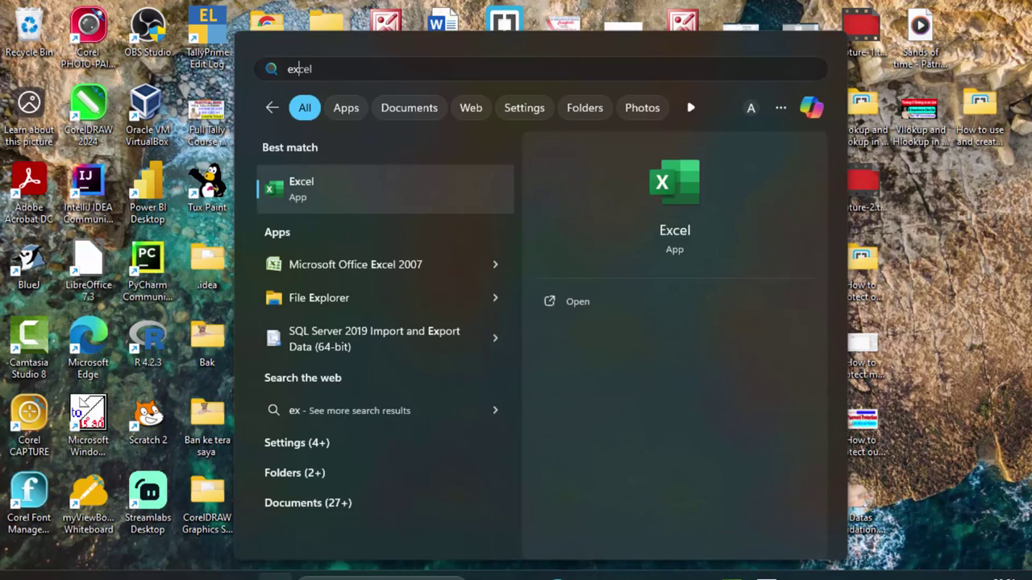
left_click(357, 276)
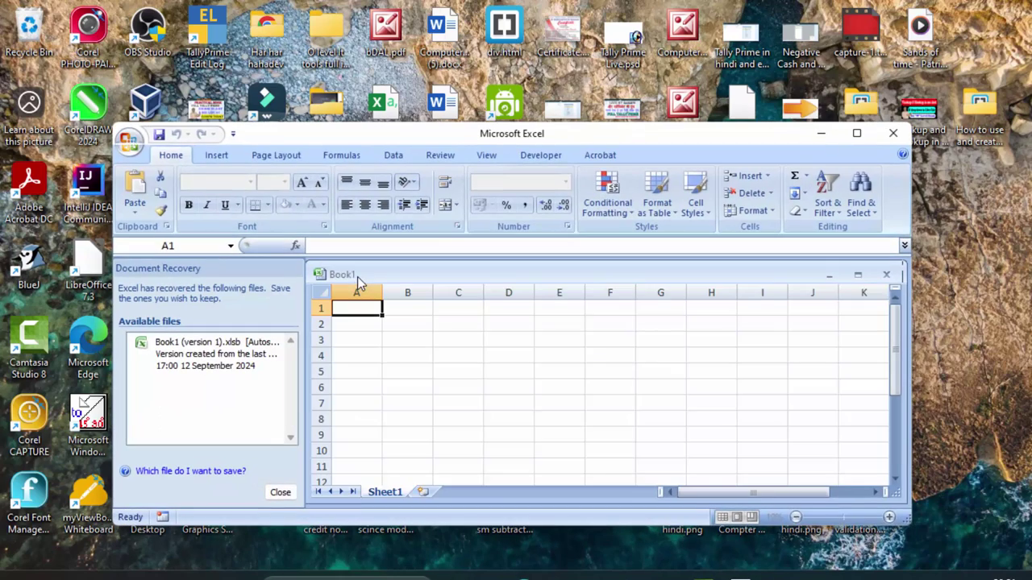
Maximize Excel, remove the recovered files, and stretch Book1 across the full screen.
left_click(858, 134)
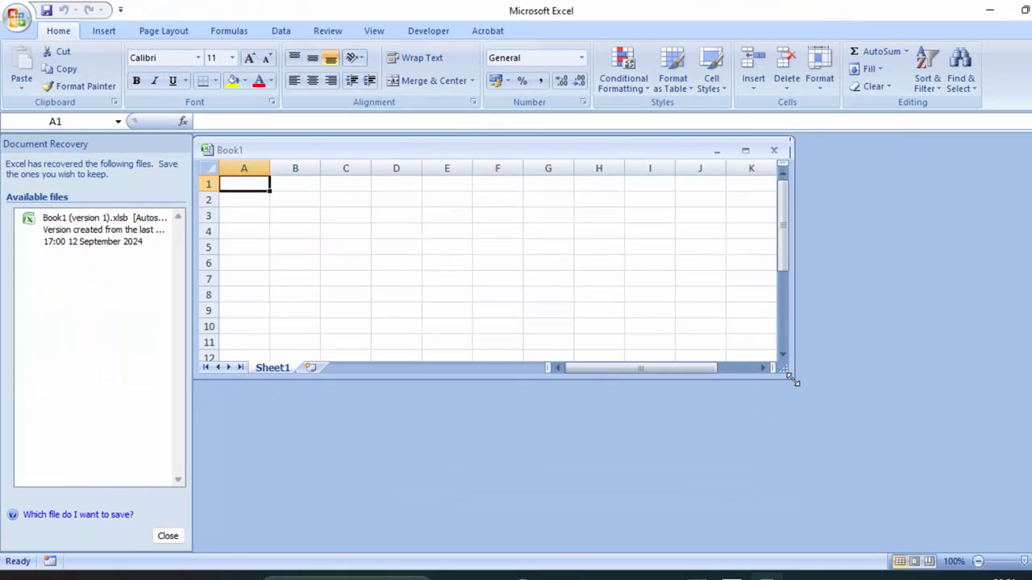
left_click_drag(783, 372, 1031, 553)
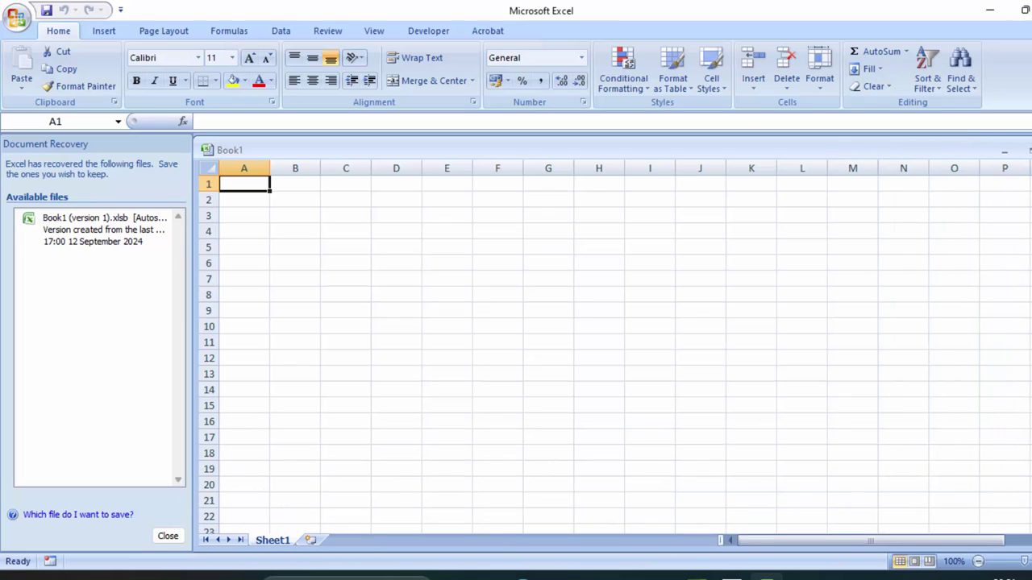
left_click(165, 538)
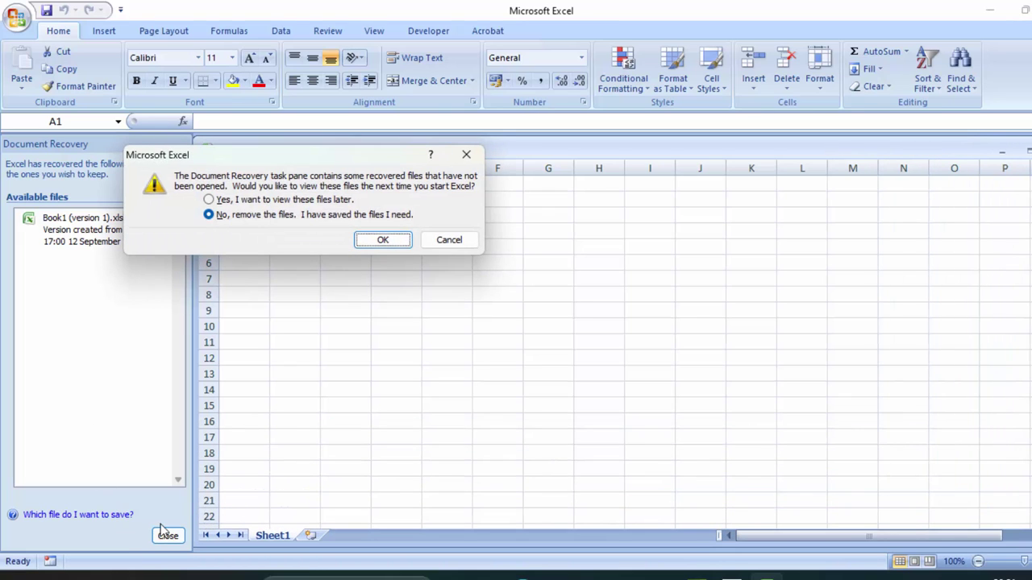
left_click(384, 241)
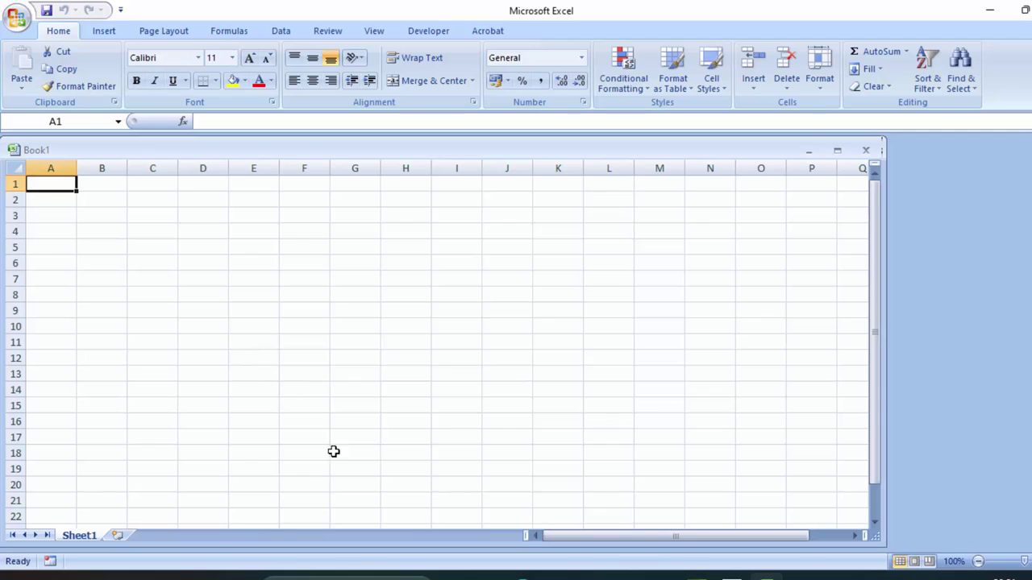
left_click_drag(885, 428, 1031, 432)
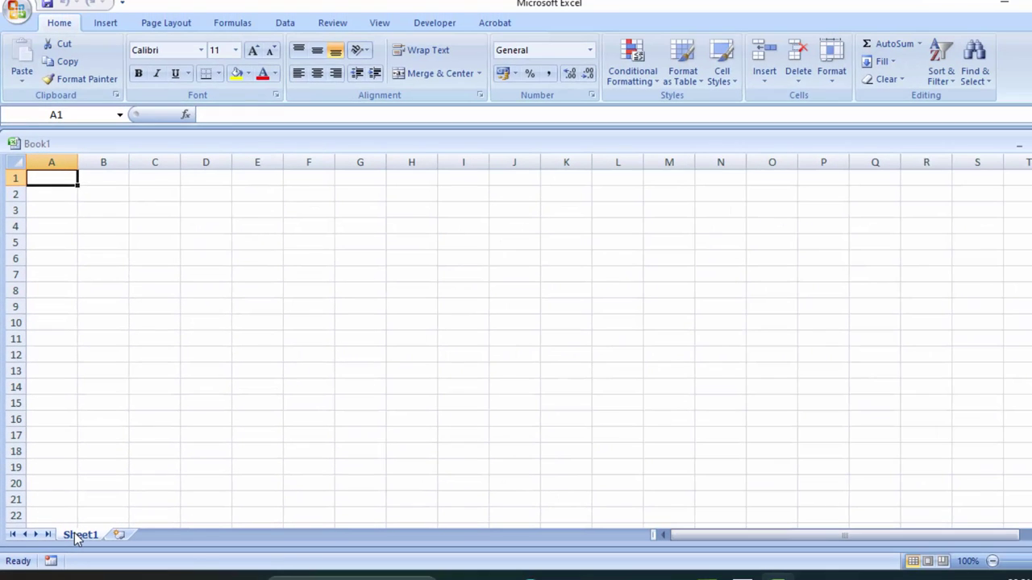
Select all cells of Sheet1 and bring up the Sheet1 tab's context menu.
right_click(77, 538)
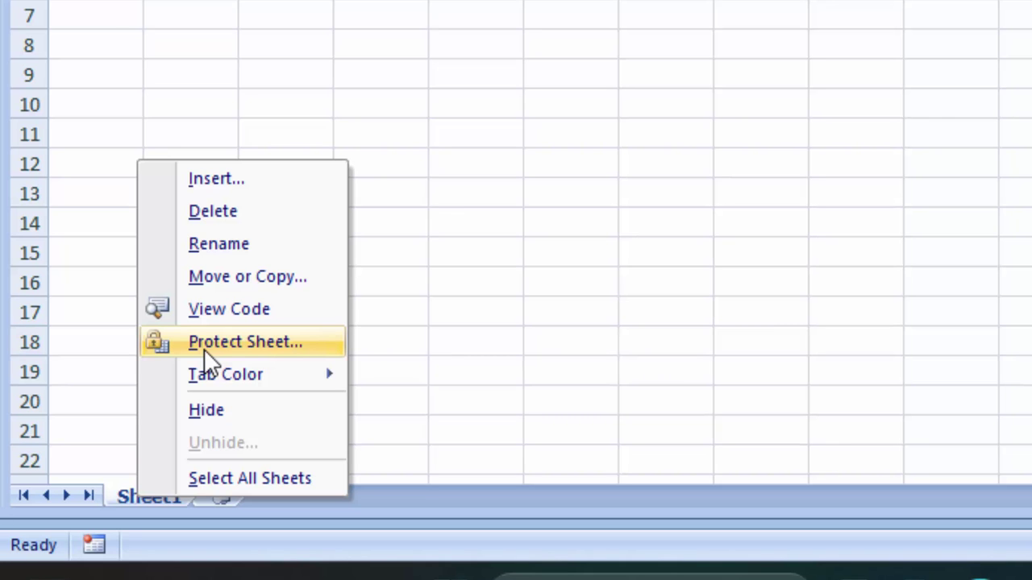
key("Escape")
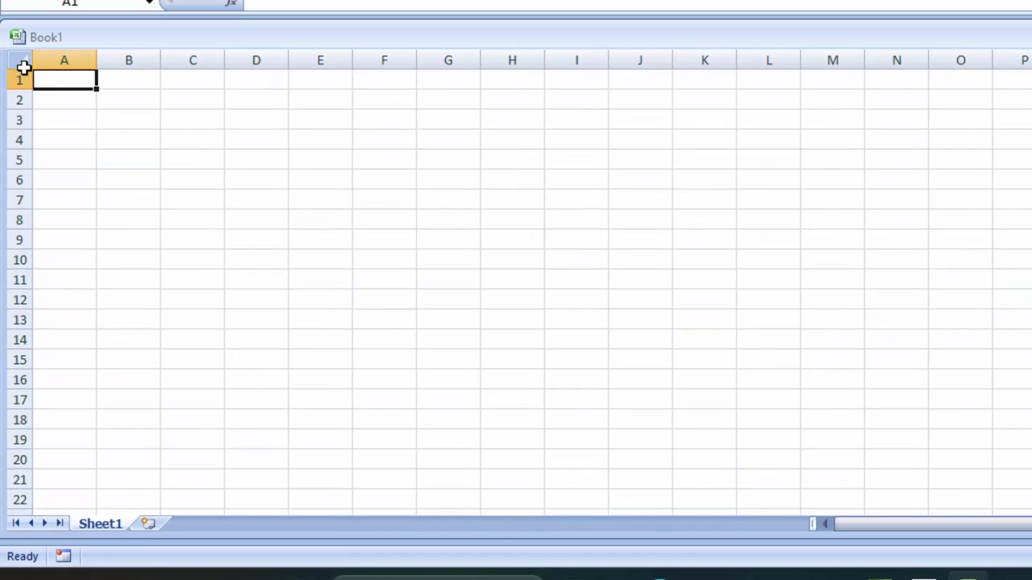
left_click(21, 60)
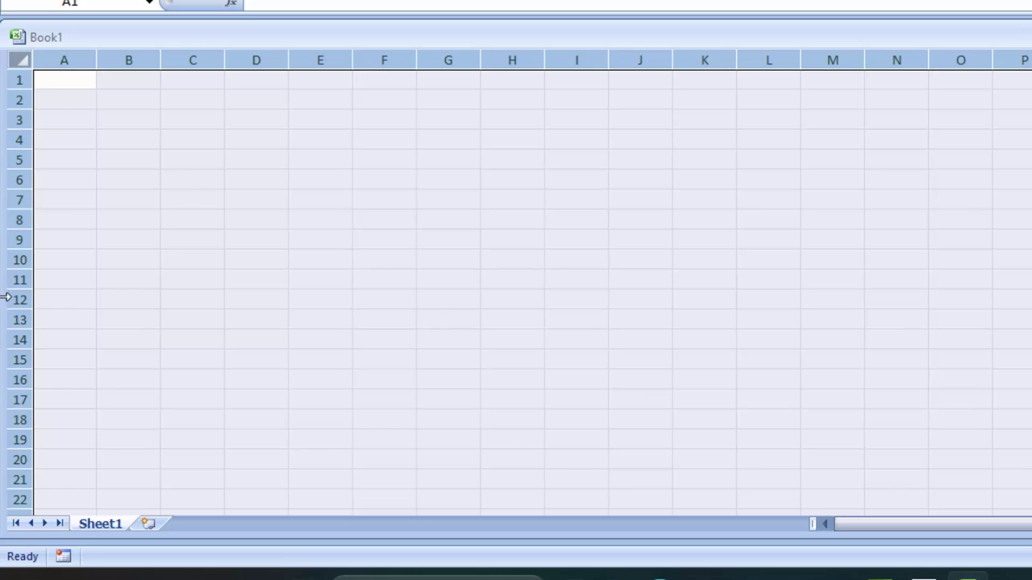
right_click(111, 528)
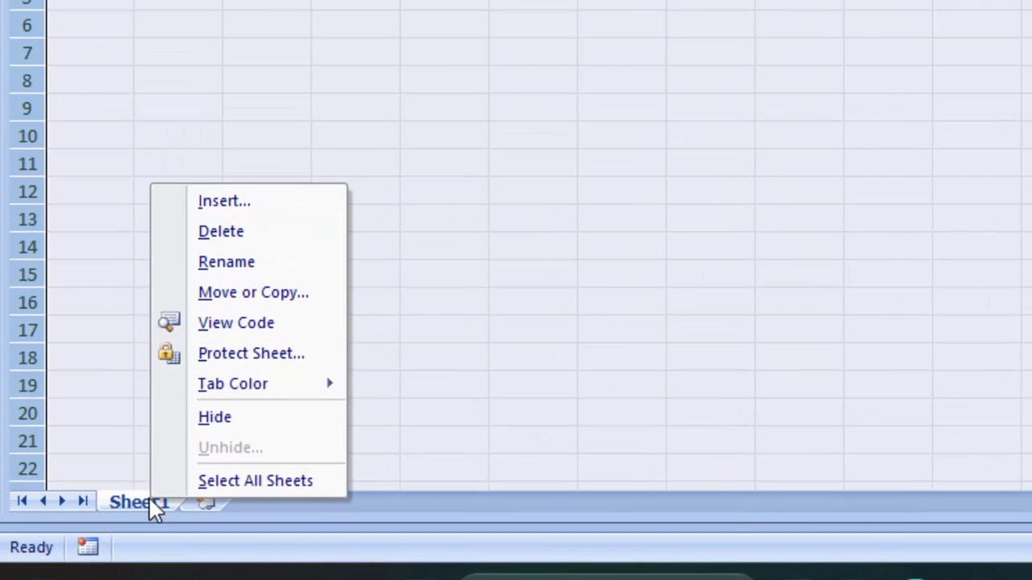
Protect Sheet1 via Protect Sheet, entering and confirming a password.
left_click(241, 358)
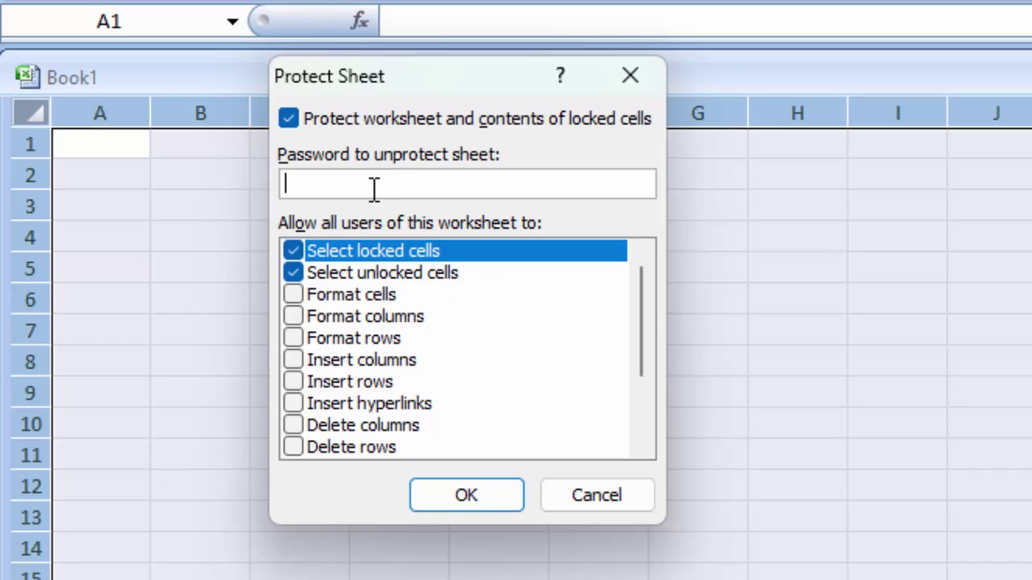
left_click(462, 495)
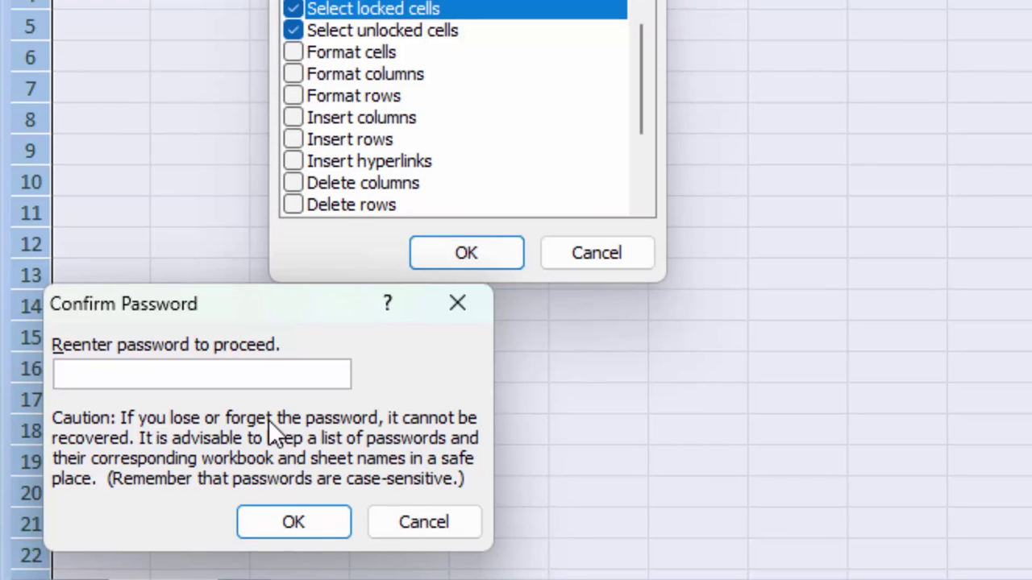
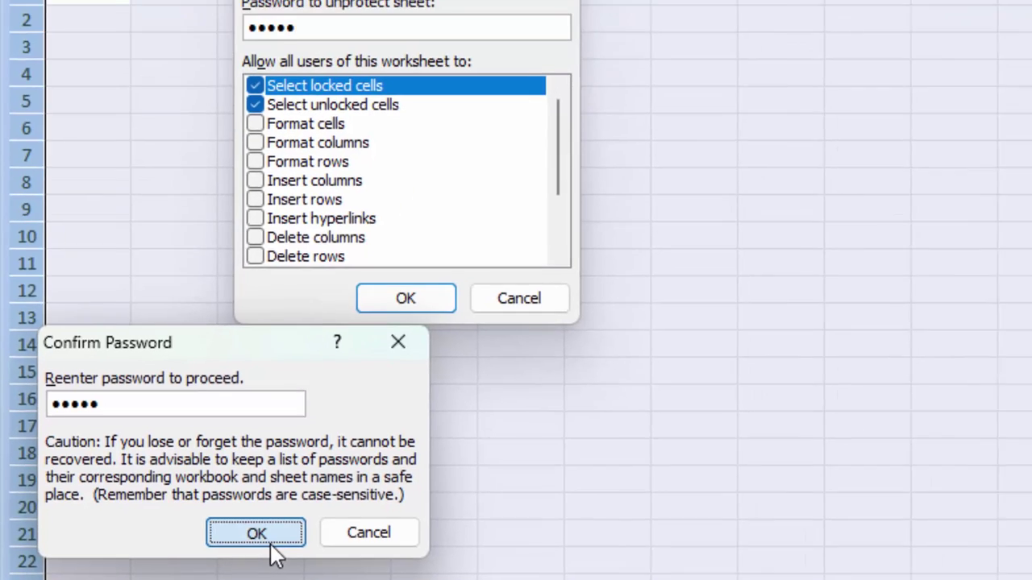
left_click(292, 528)
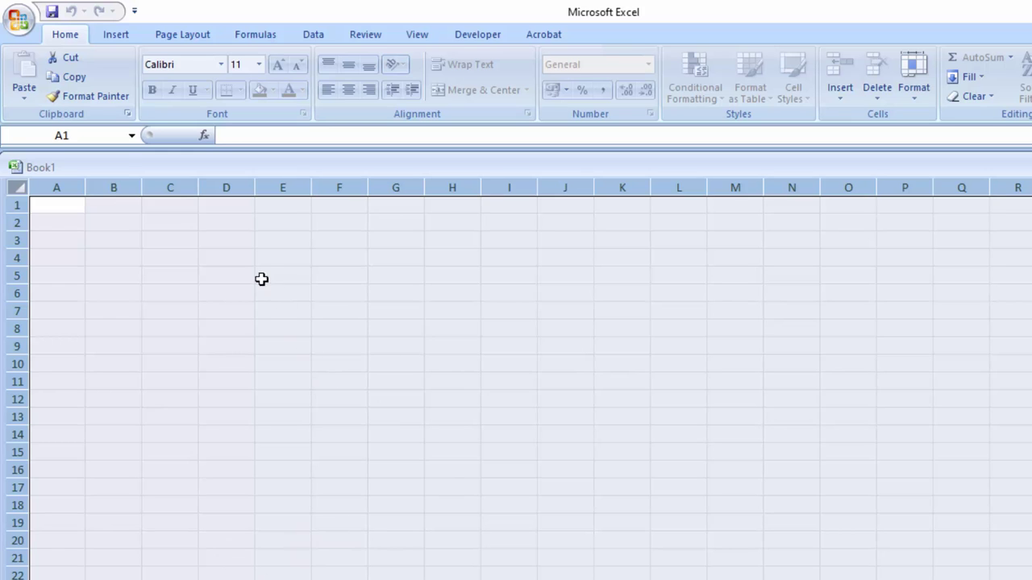
left_click(191, 255)
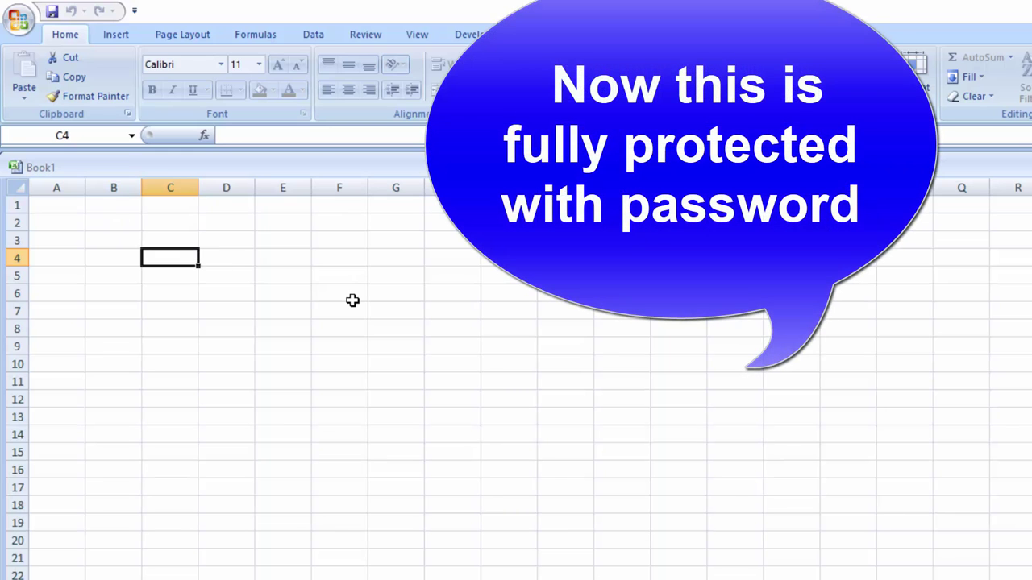
type("a")
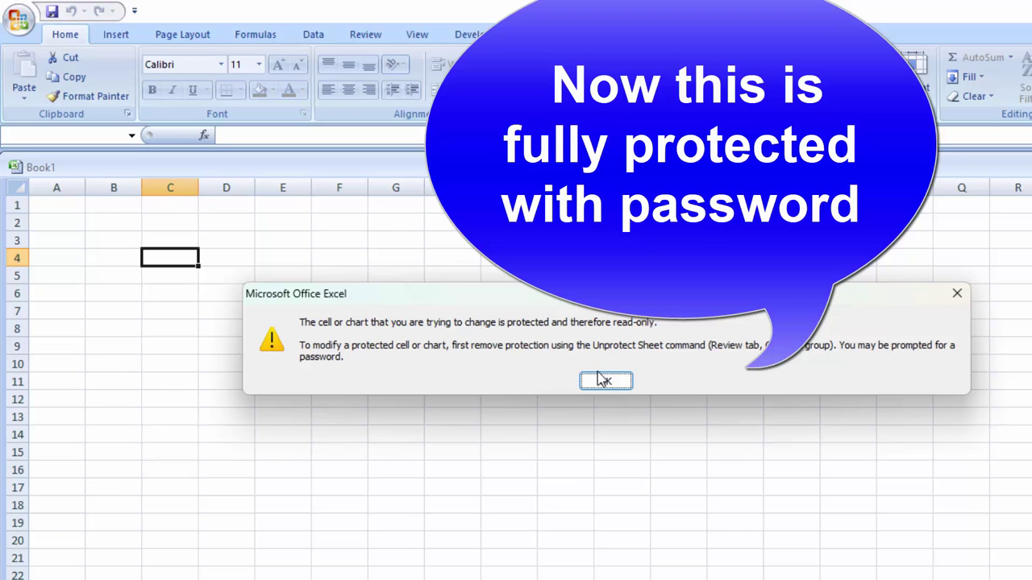
left_click(603, 379)
left_click(360, 276)
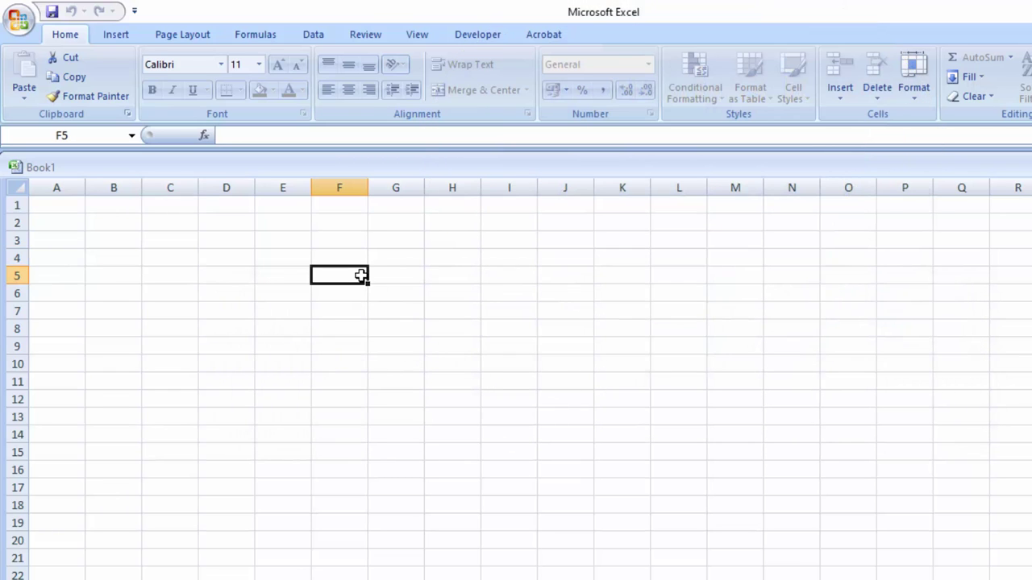
double_click(360, 275)
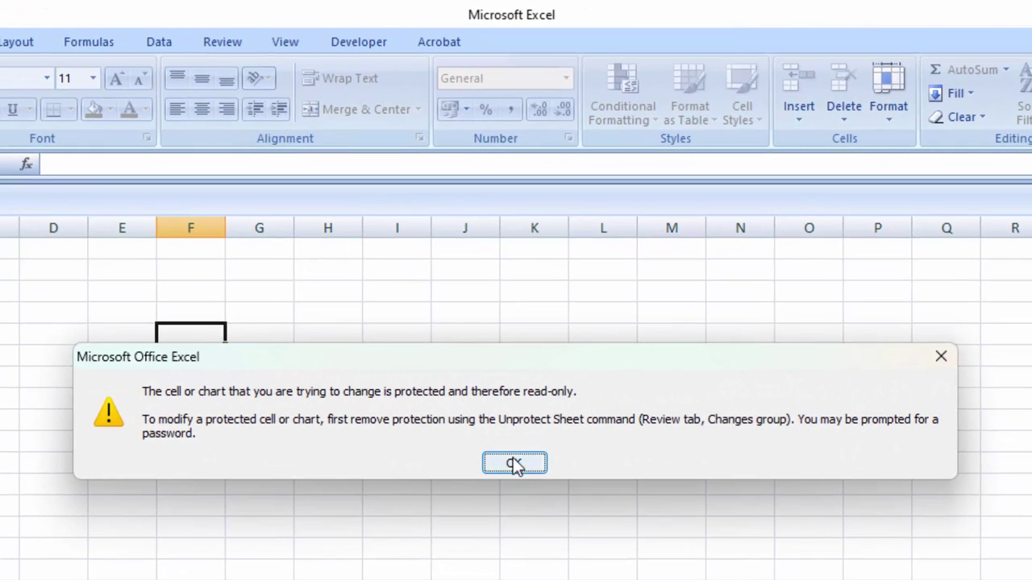
left_click(513, 463)
left_click(122, 274)
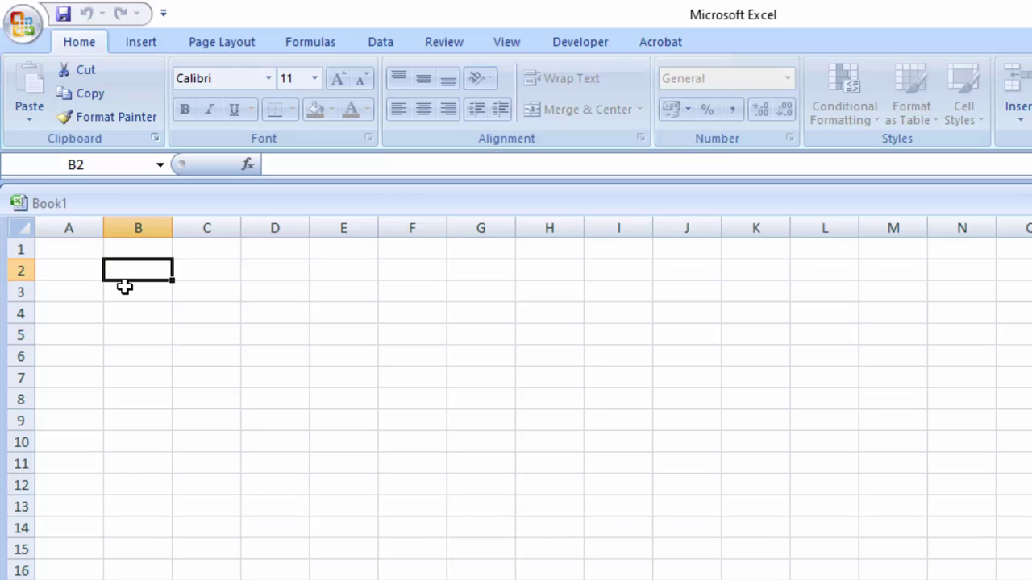
double_click(124, 286)
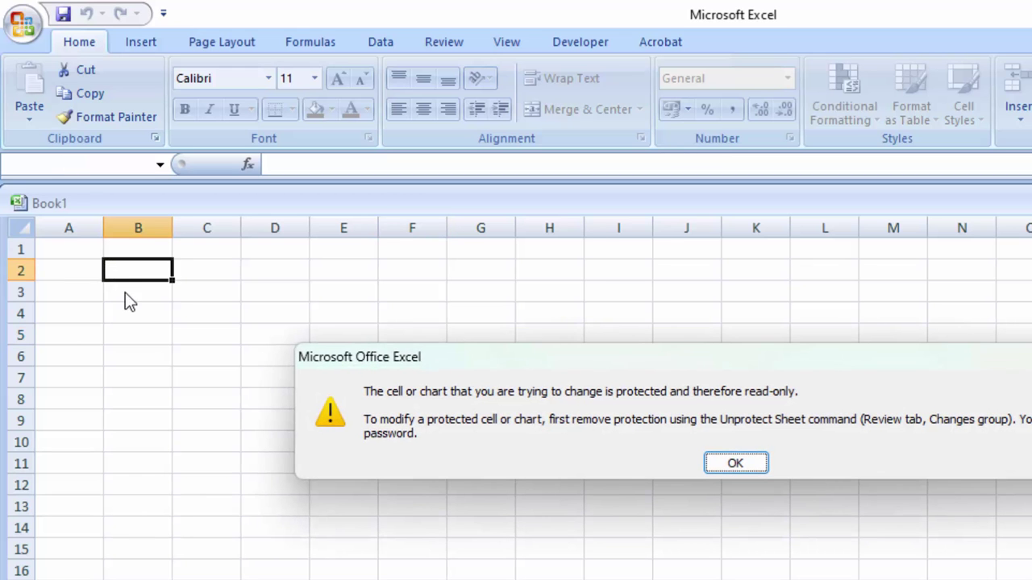
left_click(725, 471)
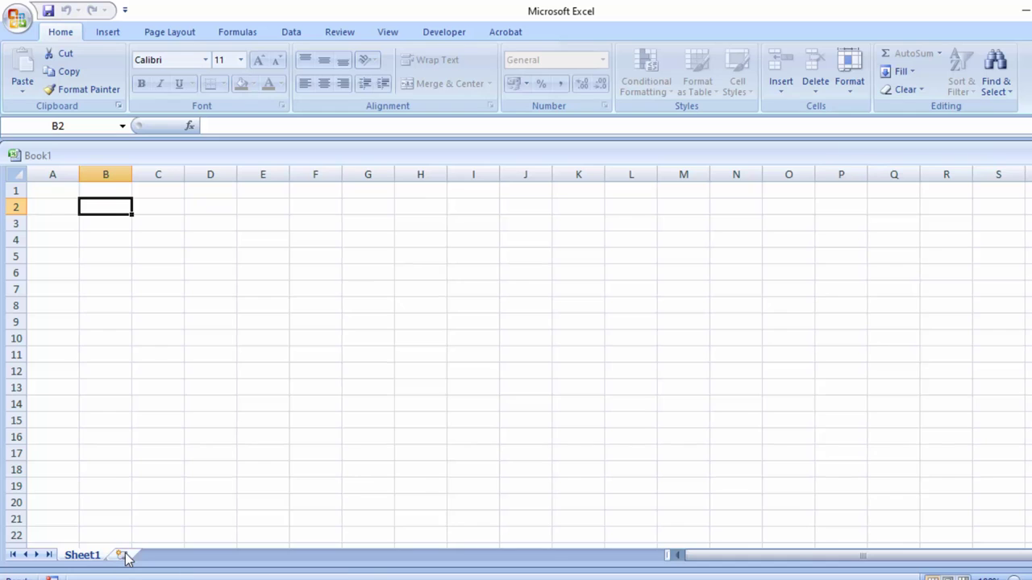
Enter the test text 'vjvhvvhvvhjvjhv' into cell F4 on the unprotected sheet.
left_click(123, 555)
left_click(292, 235)
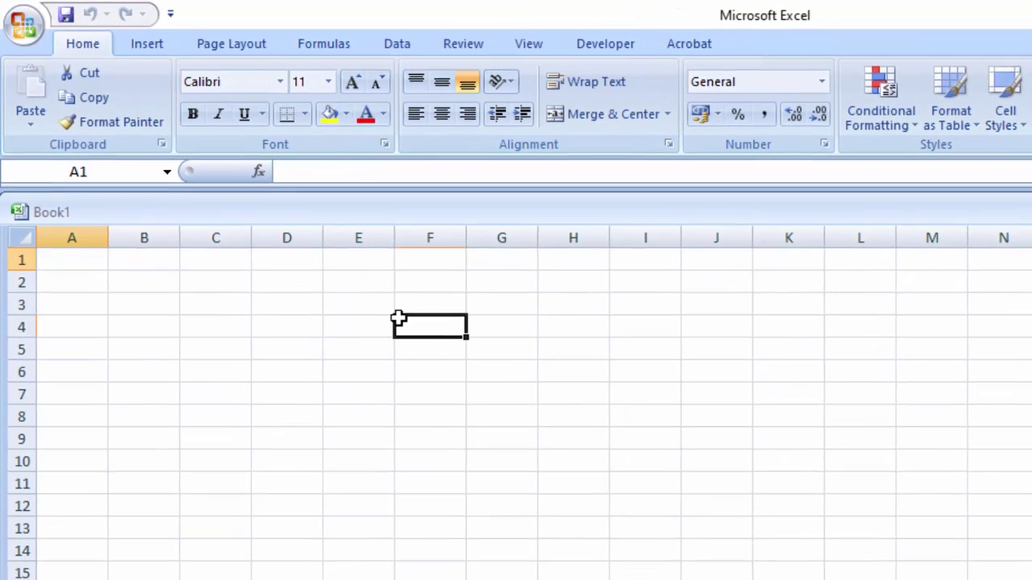
type("vjvhvvhv")
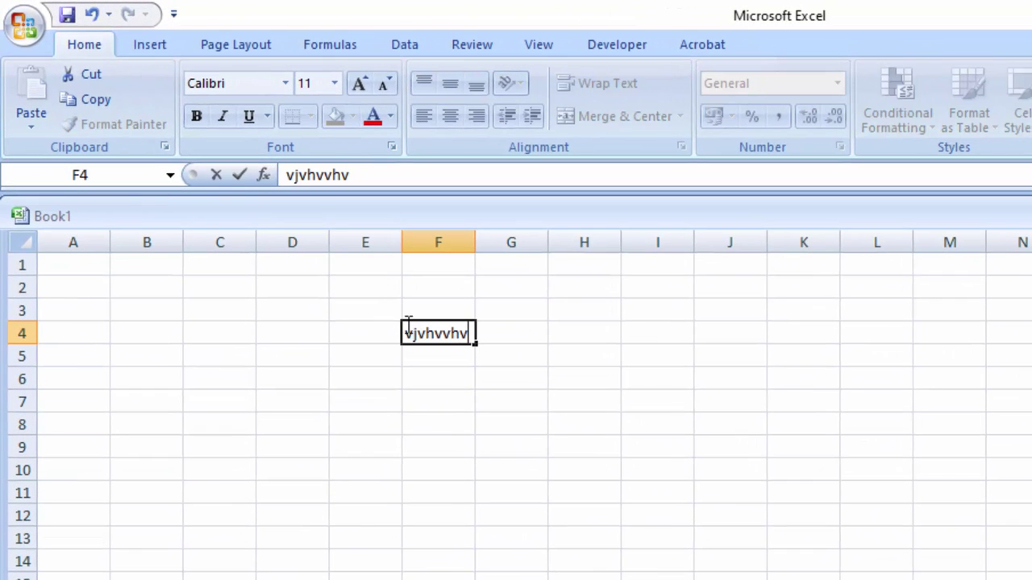
type("vhjvjhv")
left_click(653, 407)
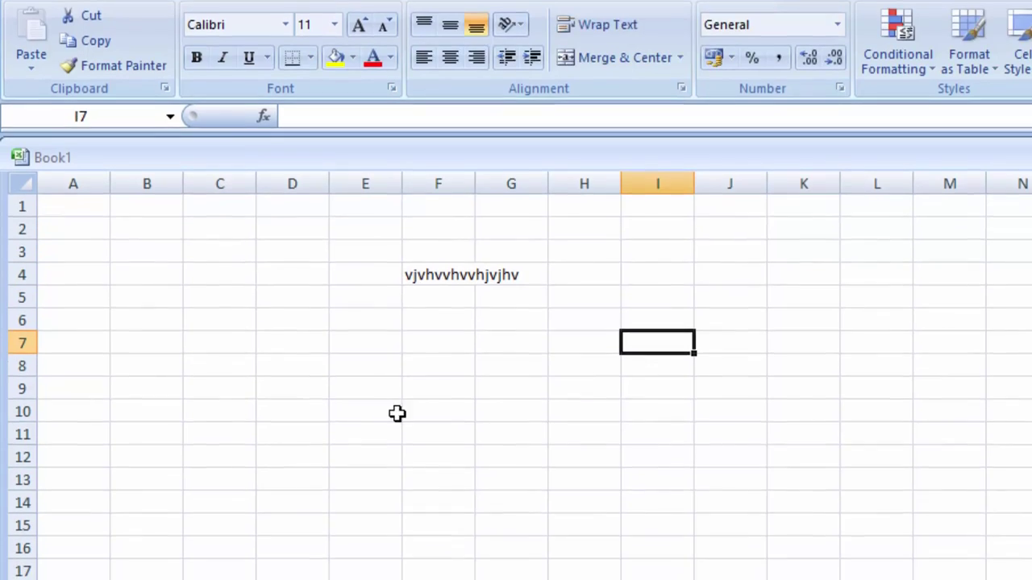
Switch to Sheet1 and try editing cell E5, triggering the read-only protection warning.
left_click(128, 538)
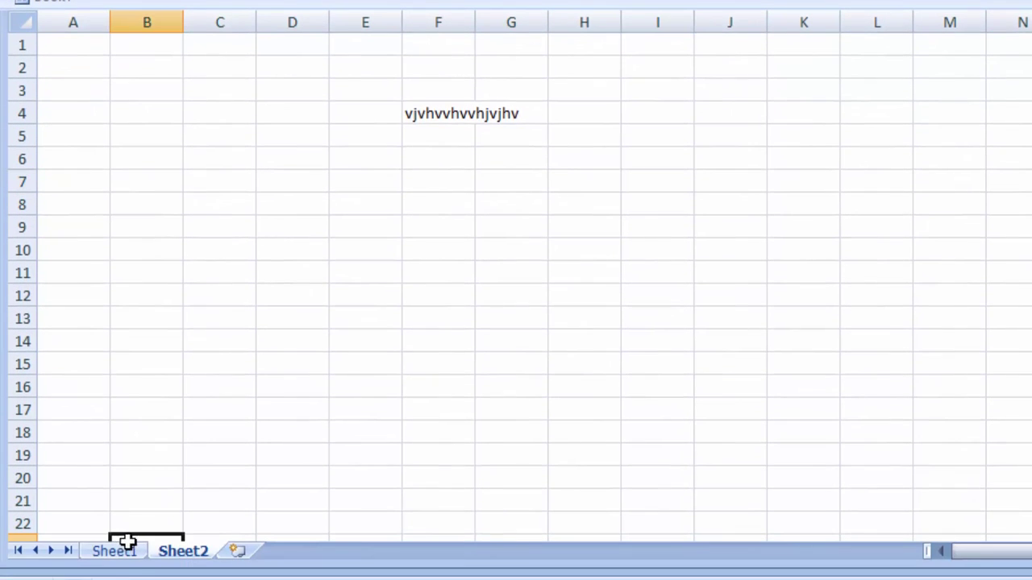
left_click(127, 552)
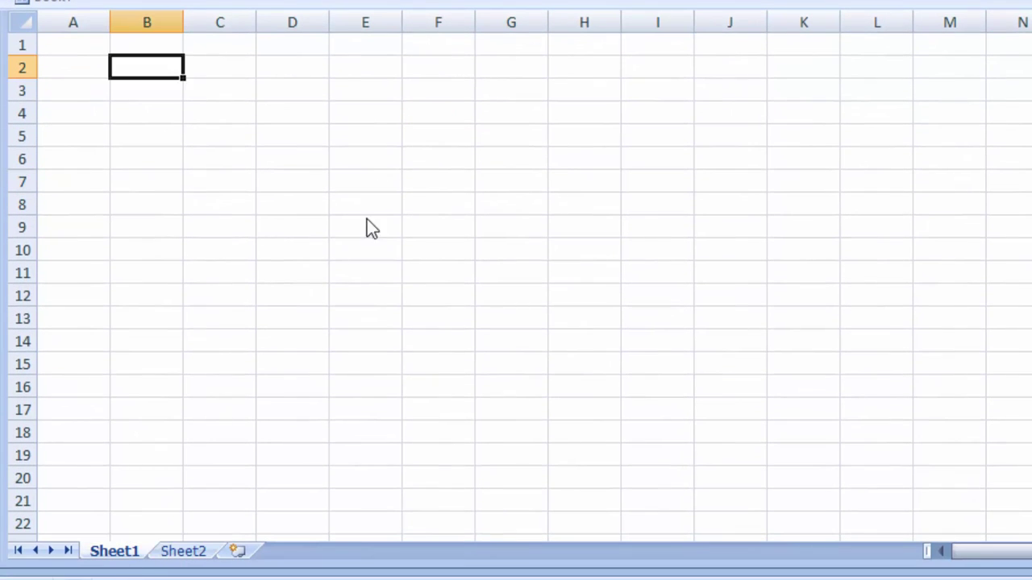
left_click(398, 143)
double_click(398, 143)
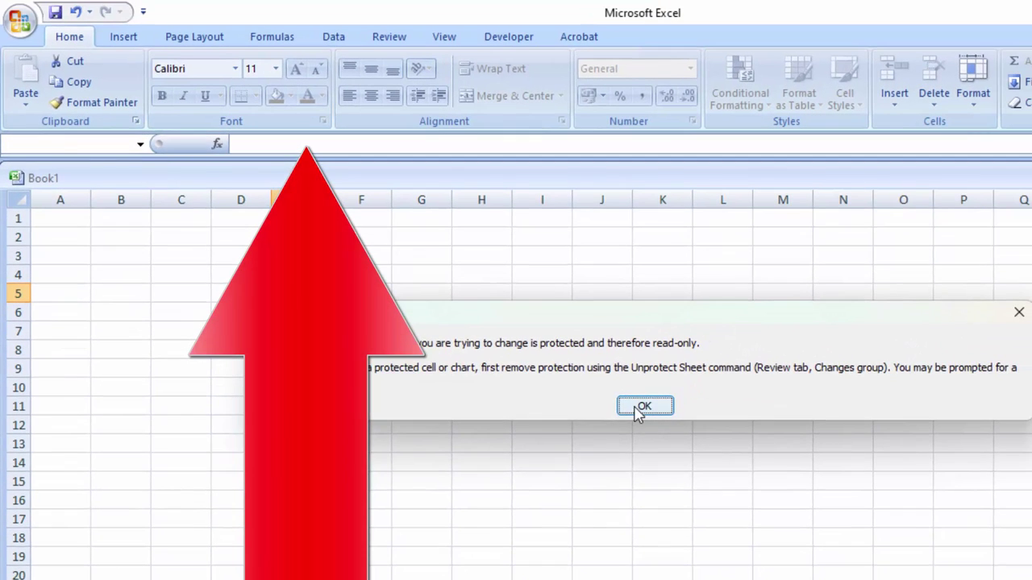
Dismiss the warning, insert a blank Sheet2, and open Sheet2's tab context menu.
left_click(637, 408)
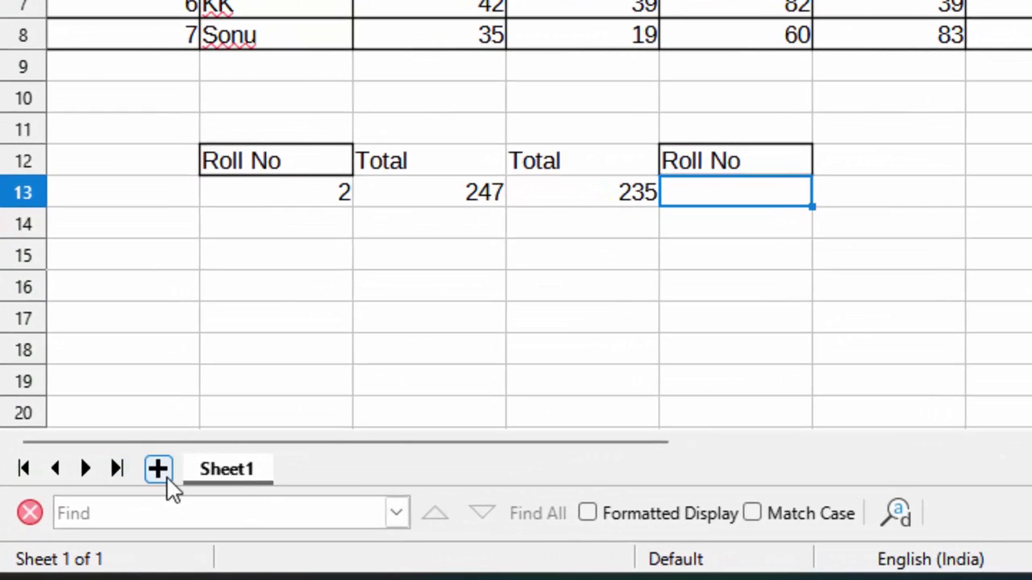
left_click(162, 476)
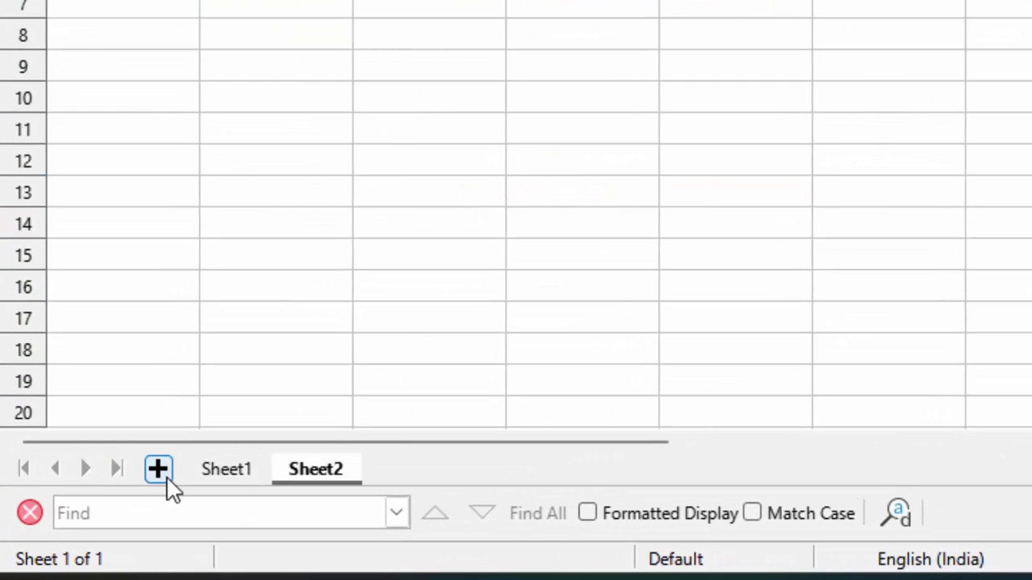
left_click(234, 470)
left_click(314, 482)
right_click(317, 482)
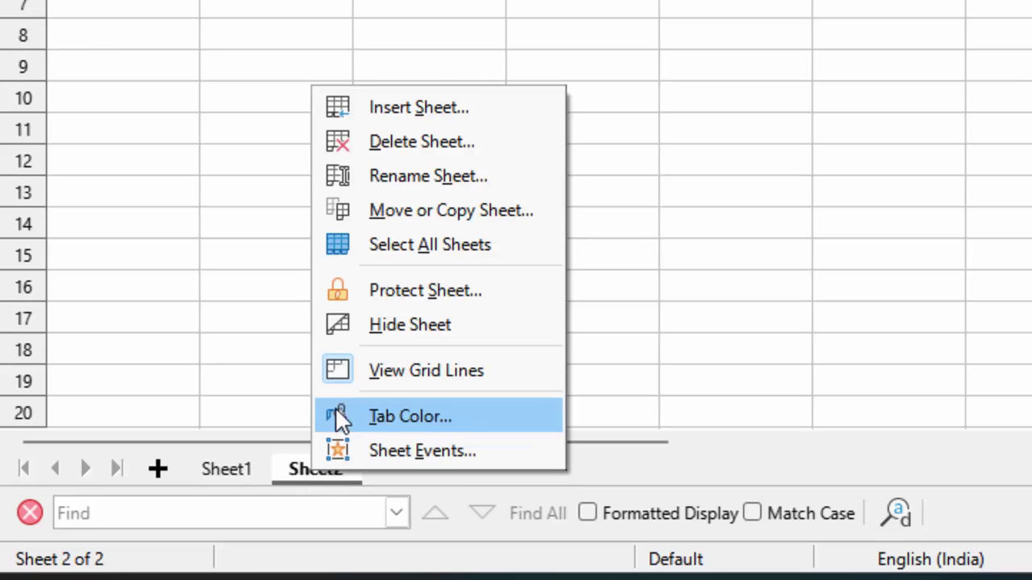
left_click(384, 293)
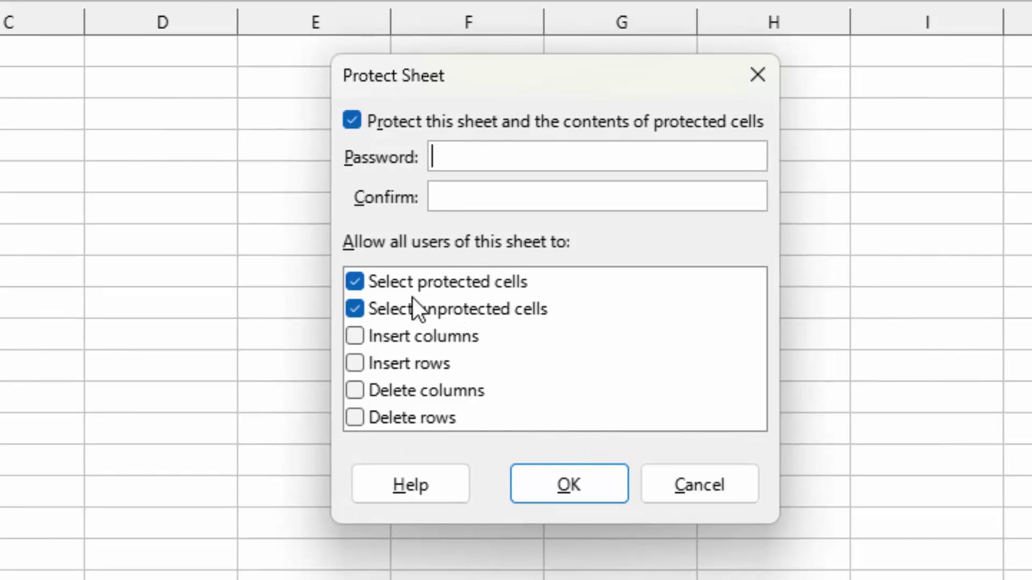
left_click(356, 283)
left_click(356, 308)
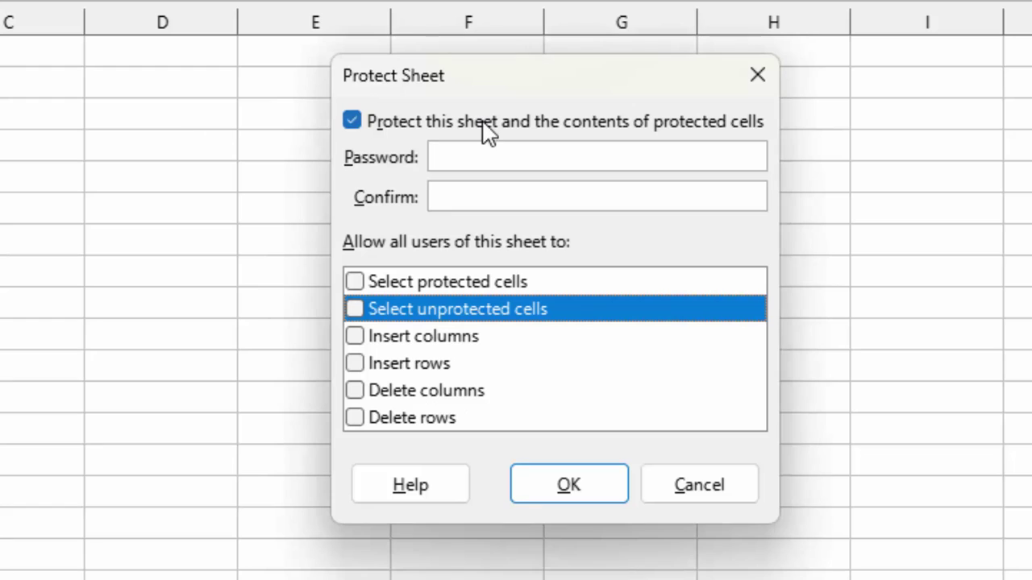
key("Escape")
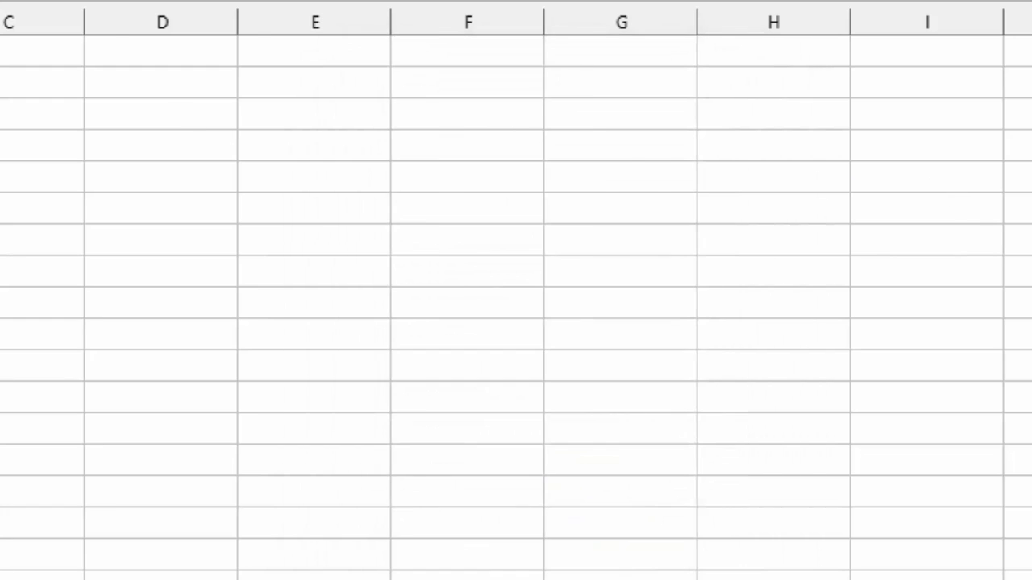
right_click(167, 503)
key("Escape")
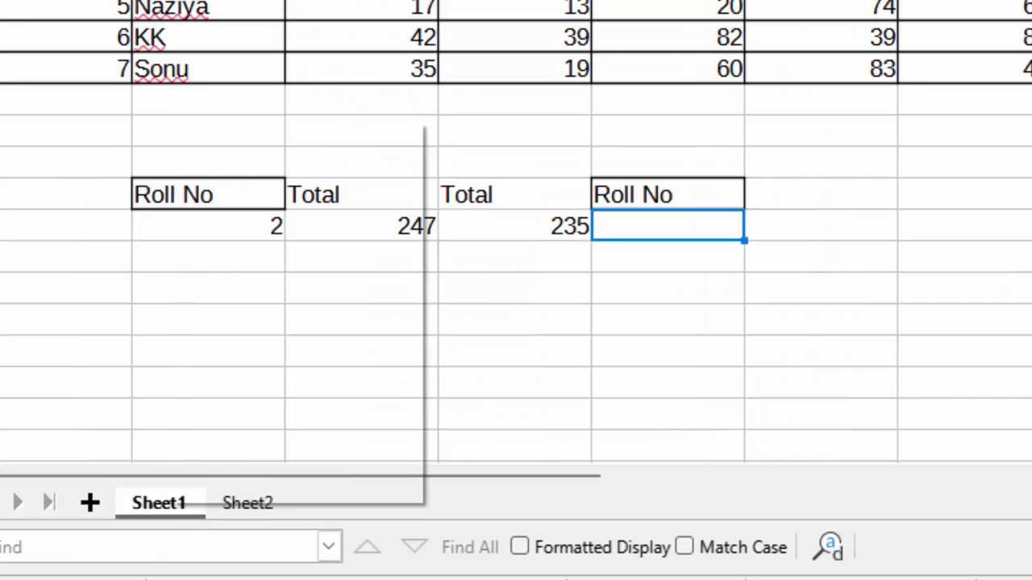
right_click(231, 508)
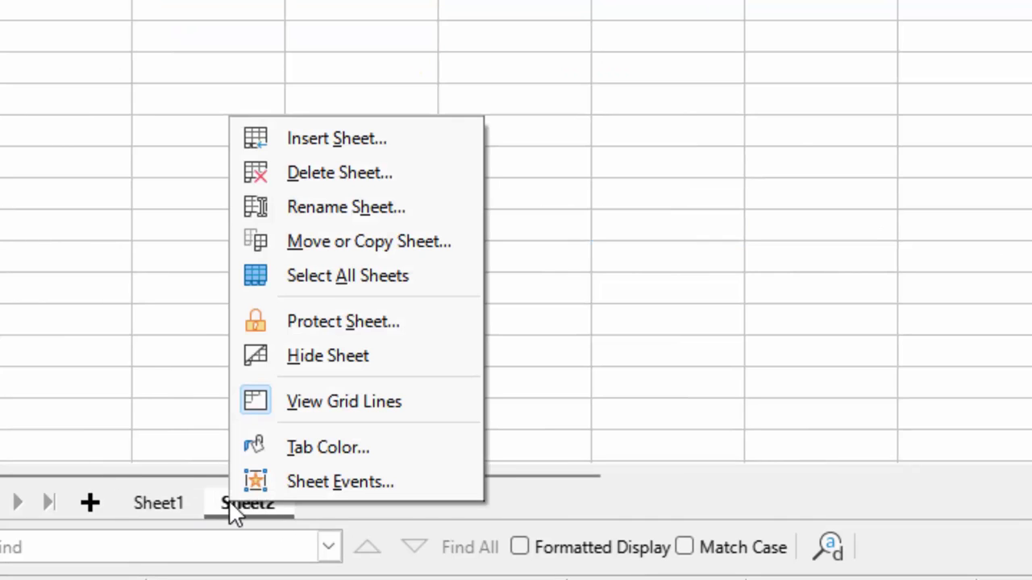
Select all of Sheet2 and protect it with a password, unchecking Select unprotected cells.
key("Escape")
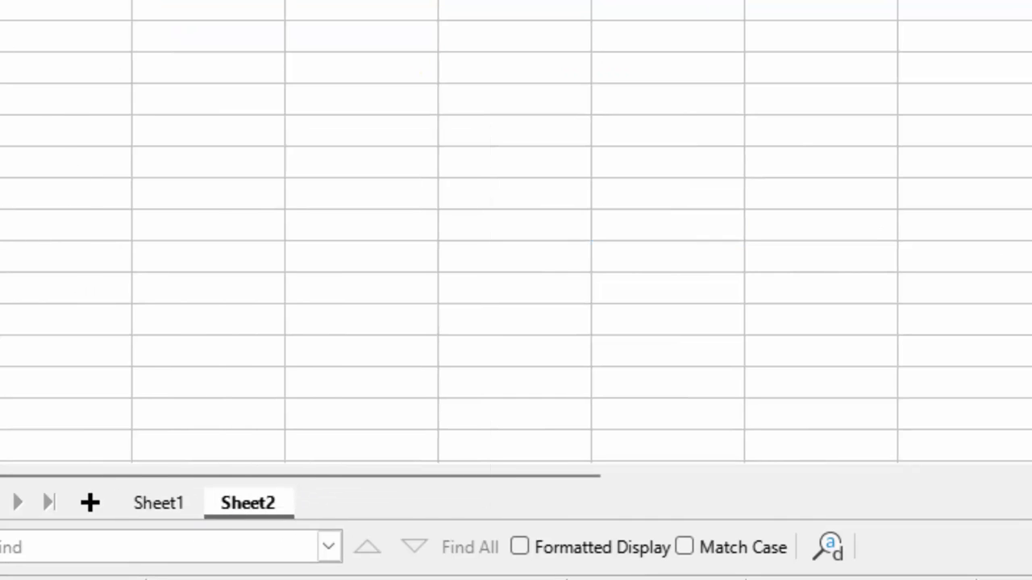
key("ctrl+a")
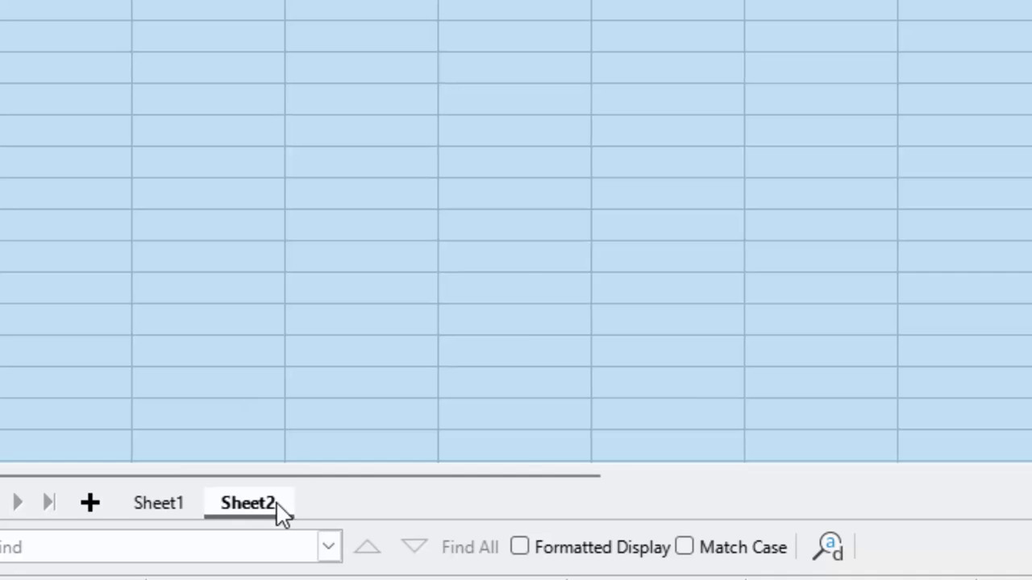
right_click(271, 505)
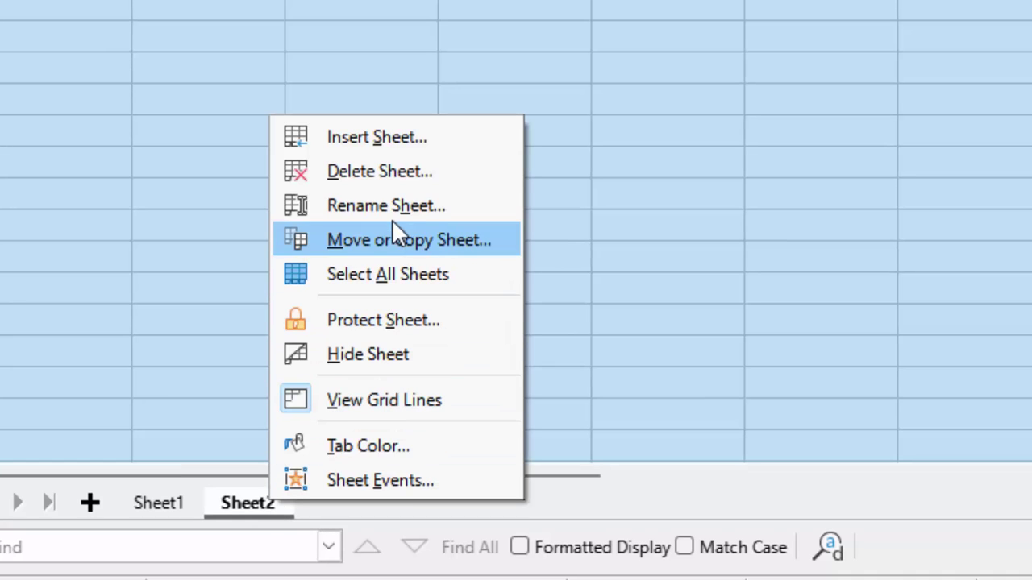
left_click(424, 320)
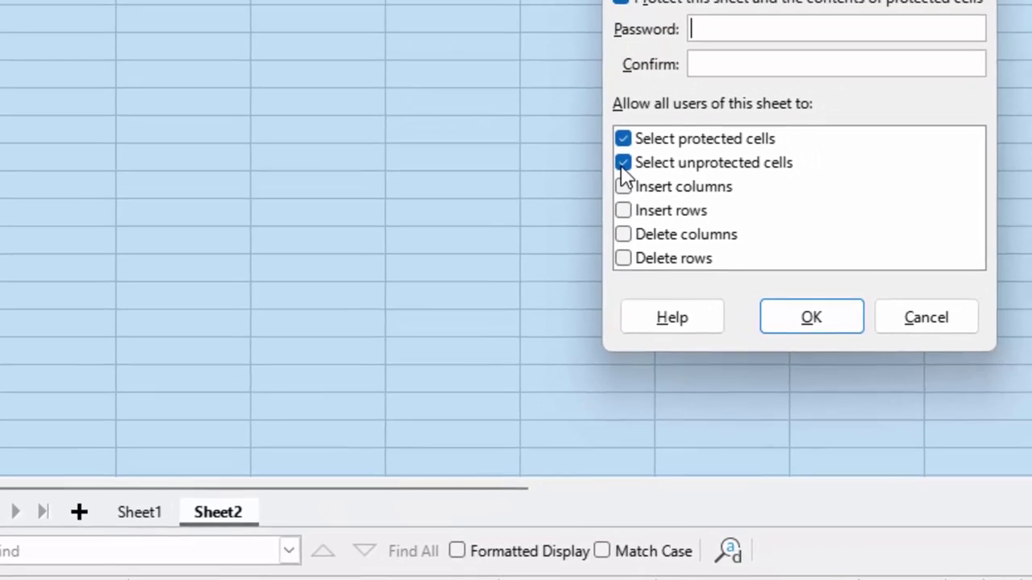
left_click(708, 111)
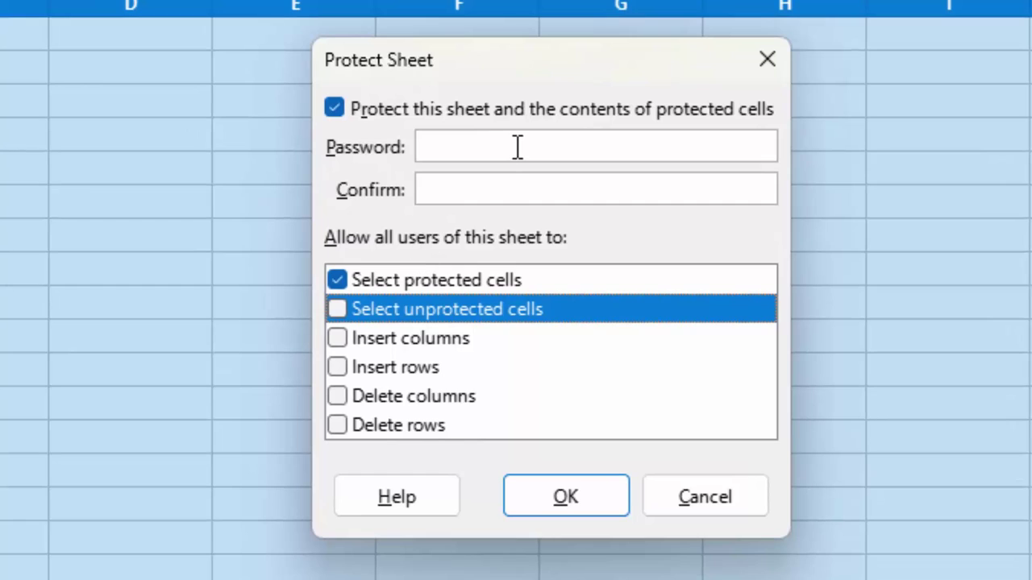
left_click(517, 147)
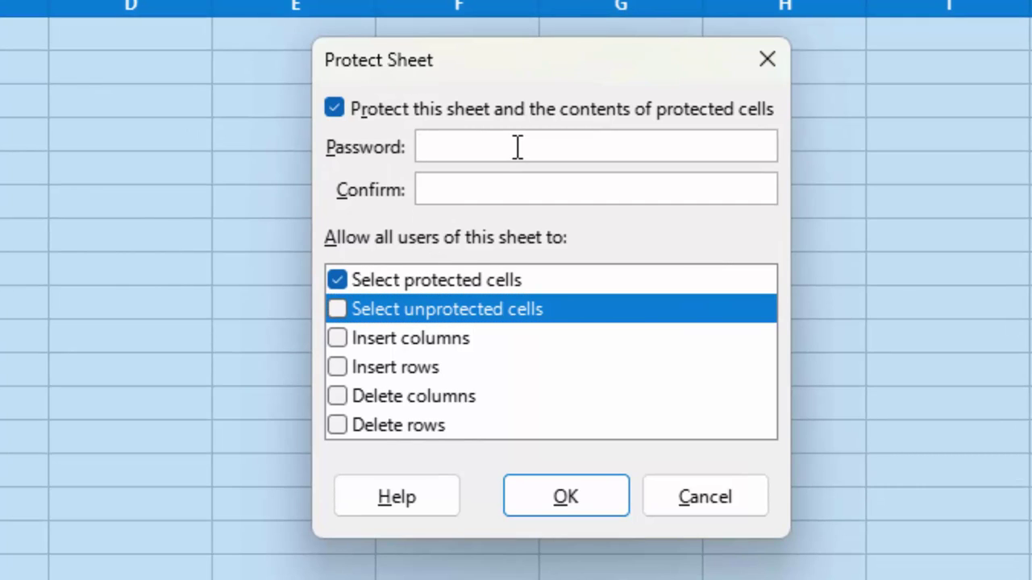
left_click(508, 197)
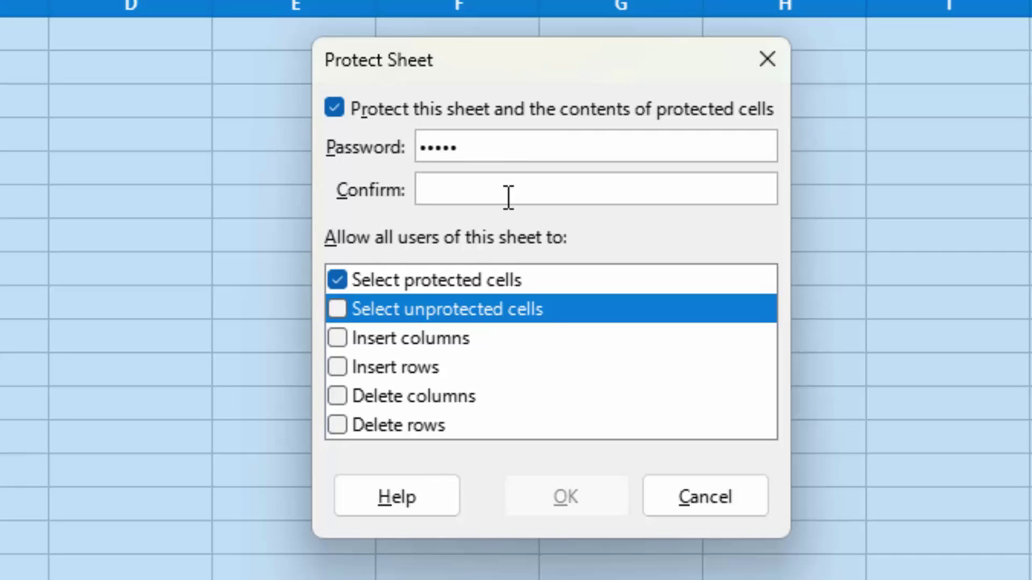
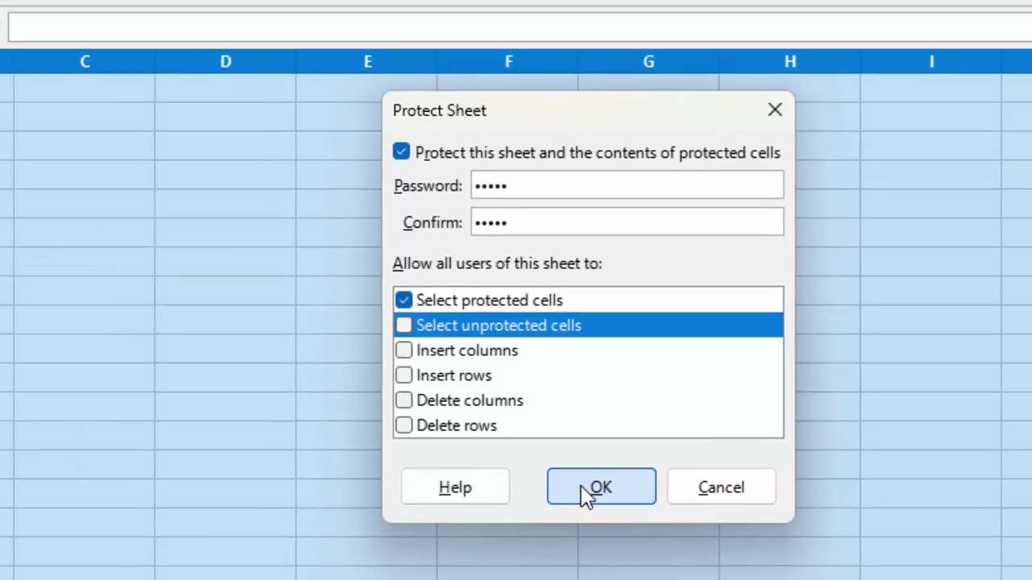
left_click(560, 504)
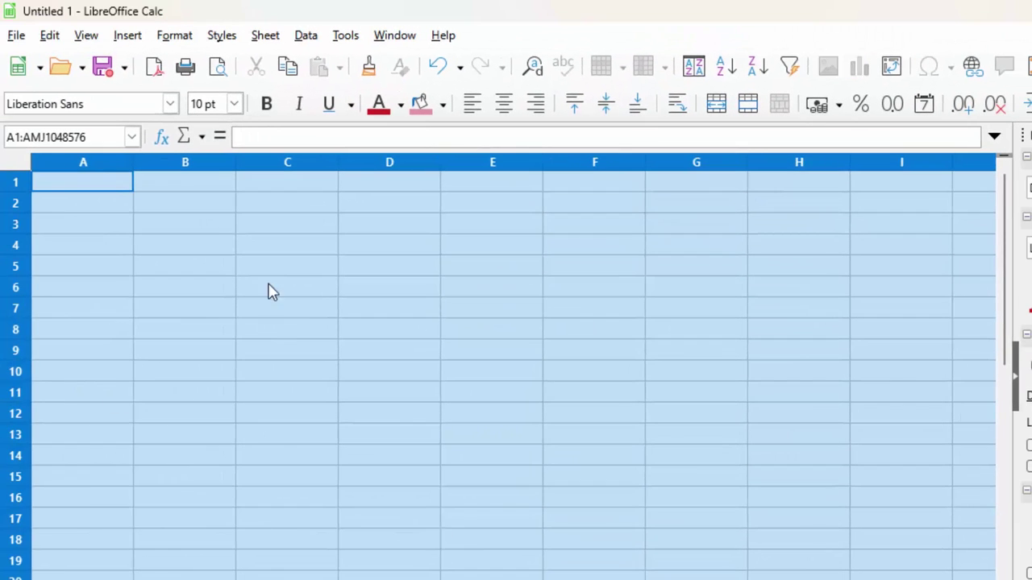
Try deleting B2 and editing C8 on Sheet2, dismissing each 'Protected cells can not be modified' notice.
left_click(219, 210)
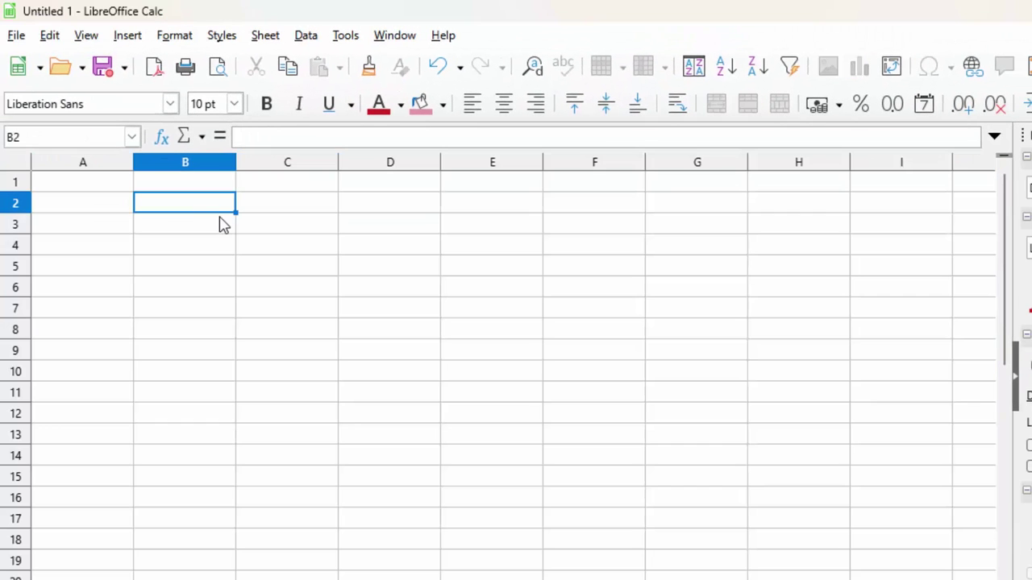
key("Delete")
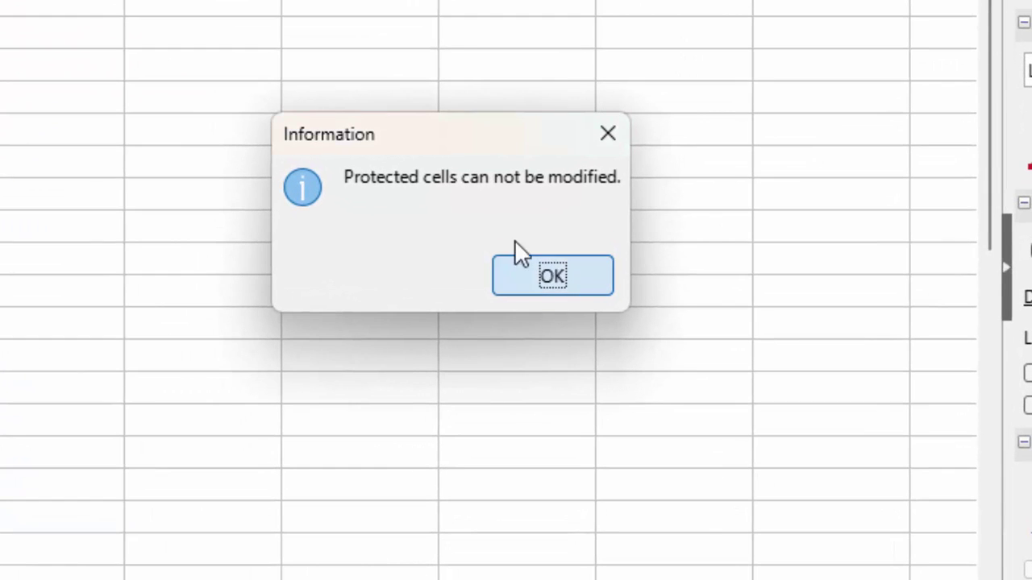
left_click(520, 266)
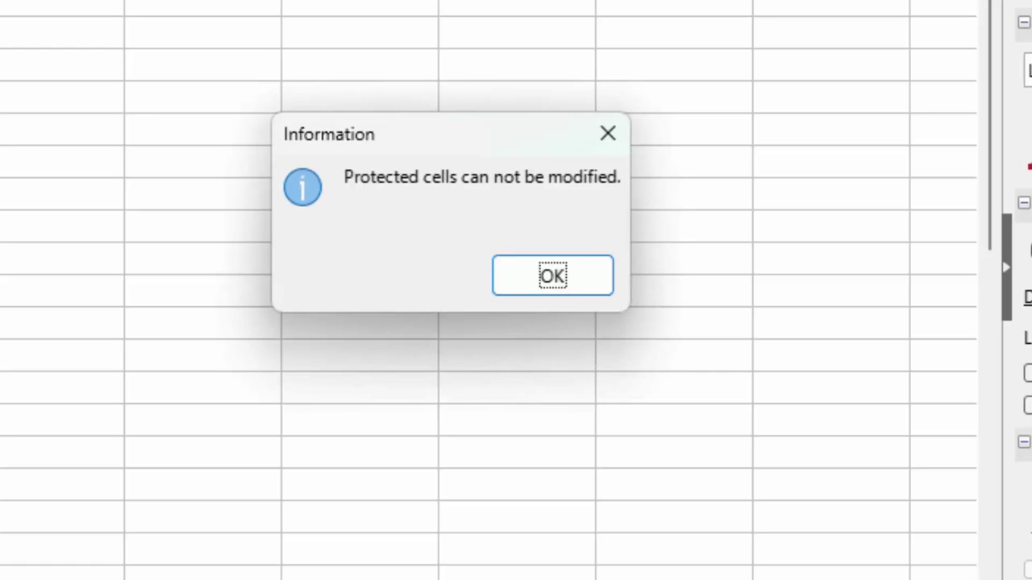
left_click(592, 285)
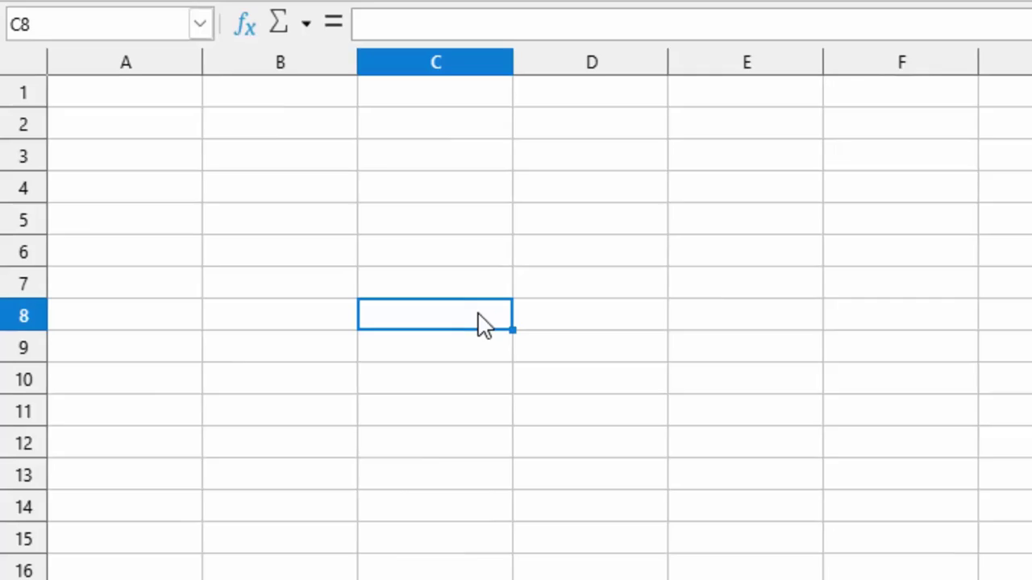
double_click(434, 283)
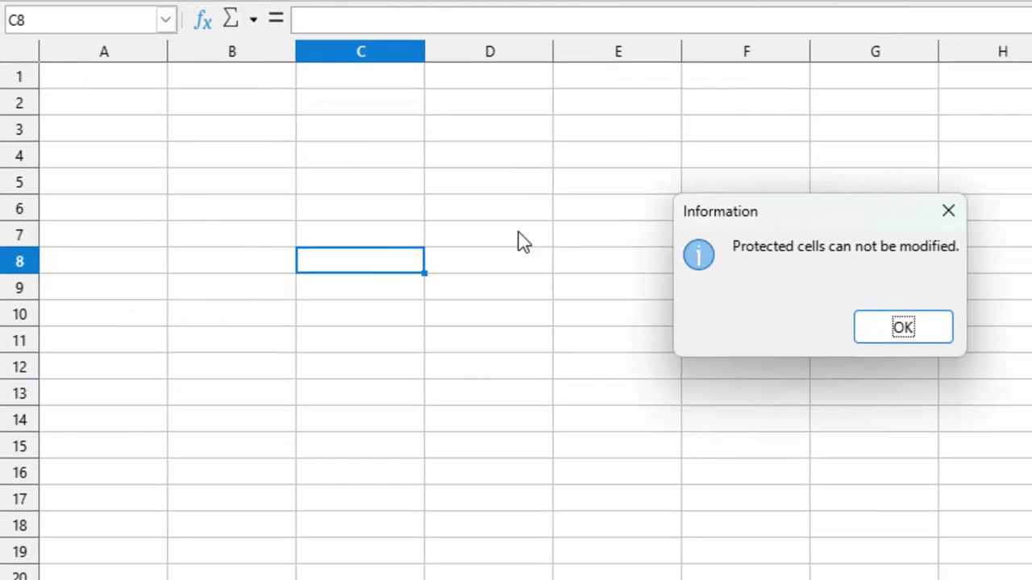
left_click(943, 327)
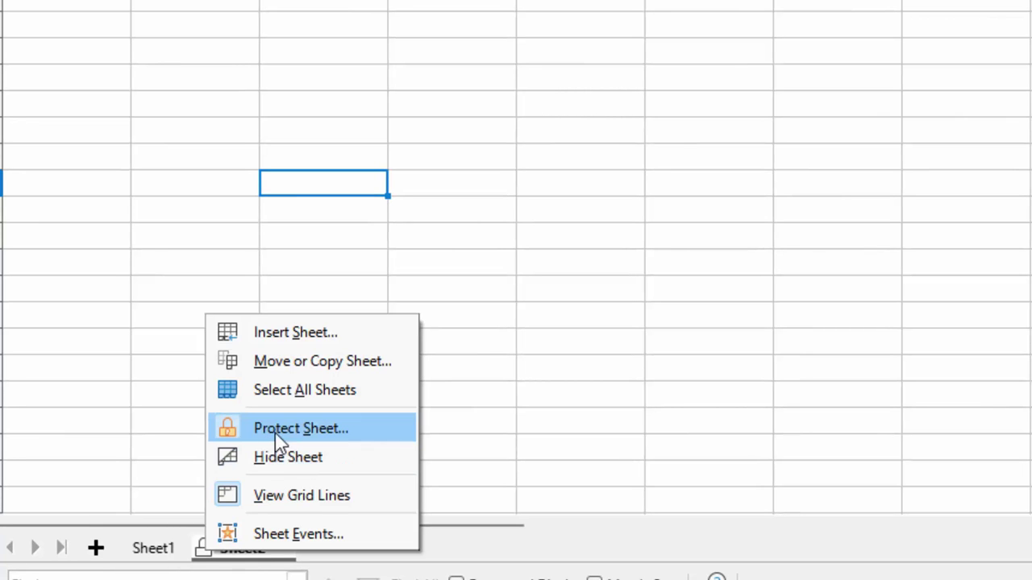
Unprotect Sheet2 with its password and enter 'fghgffhfhf' in cell D3.
left_click(282, 430)
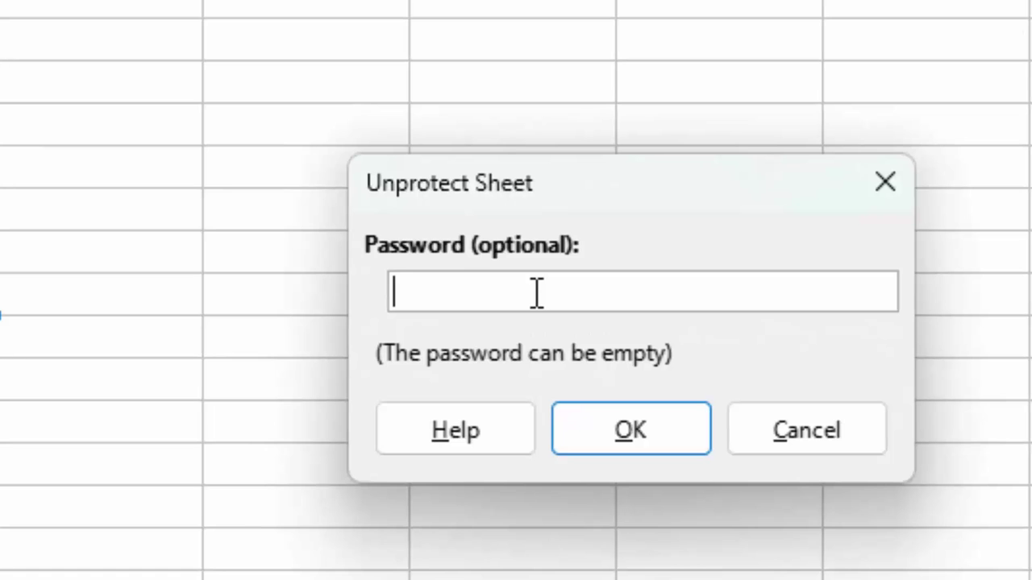
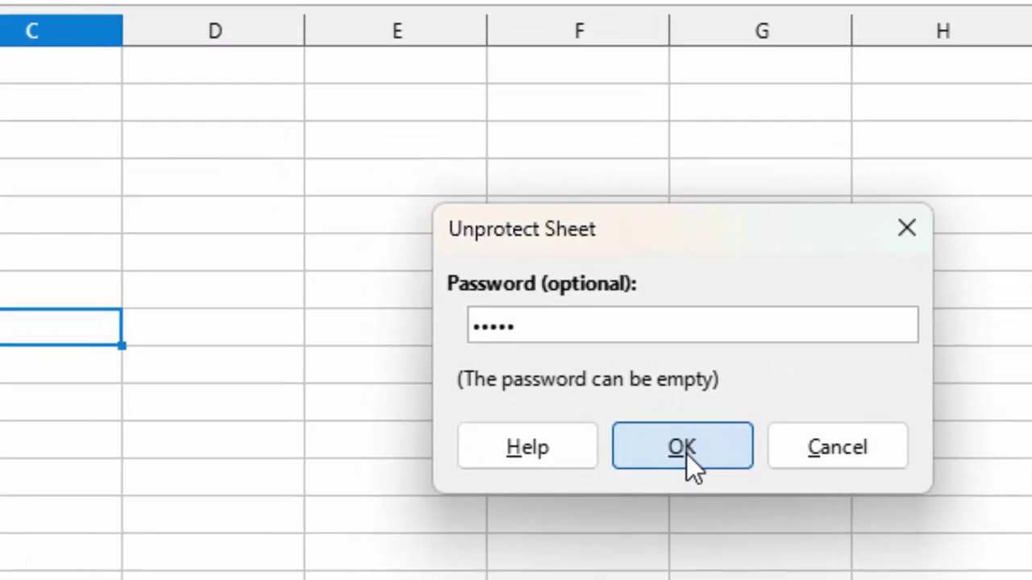
left_click(633, 435)
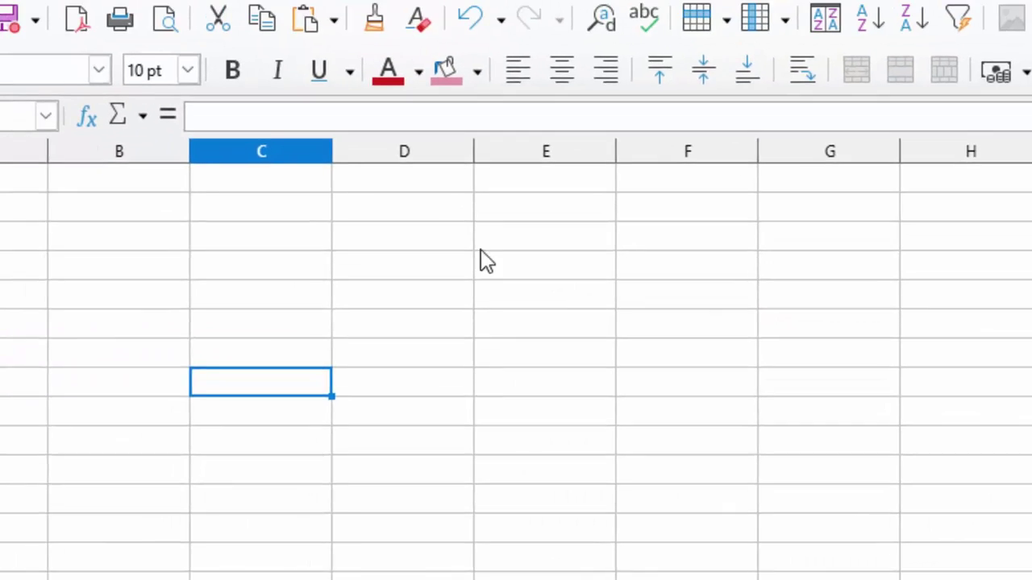
type("fghgf")
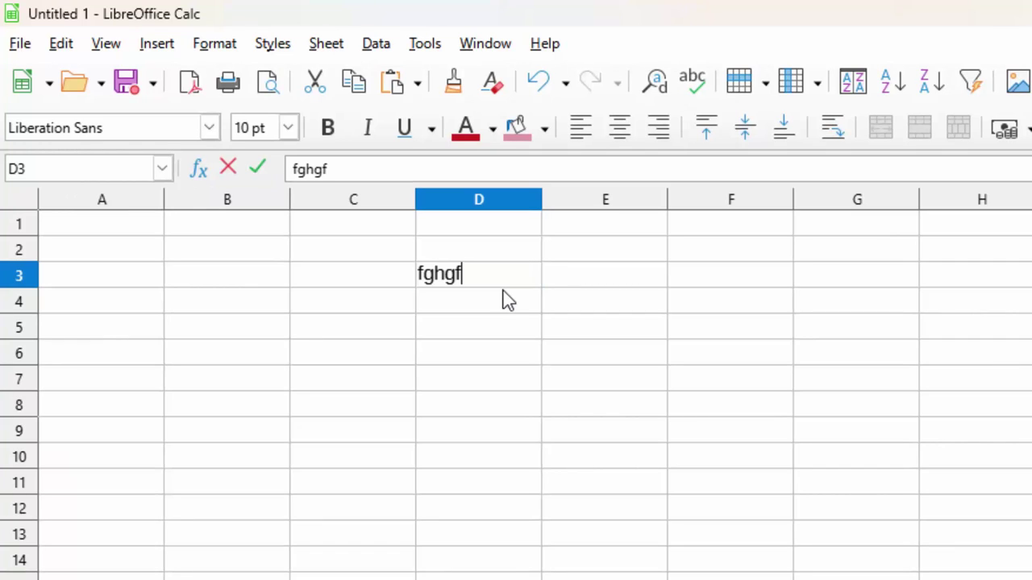
type("fhfhf")
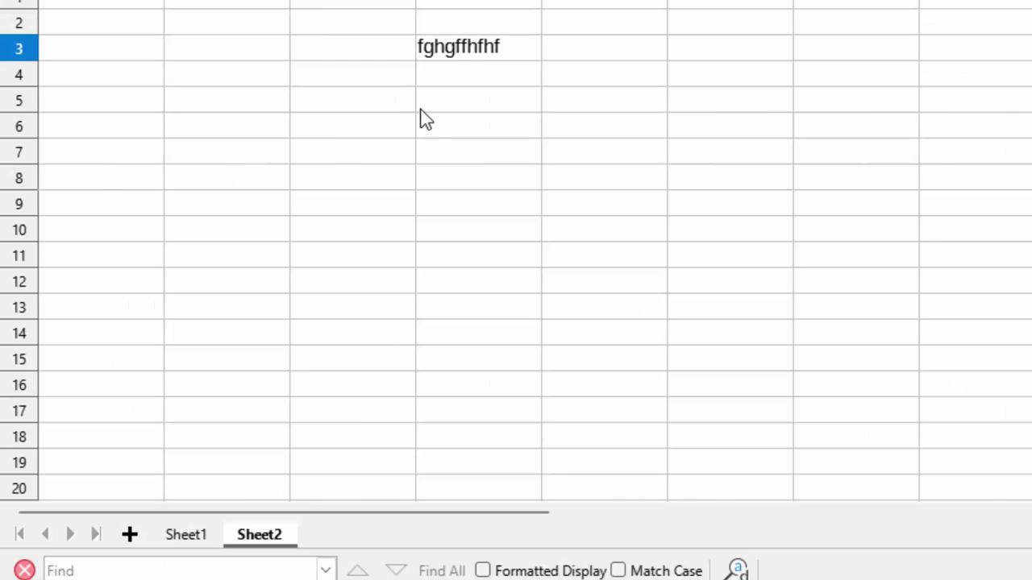
left_click(495, 110)
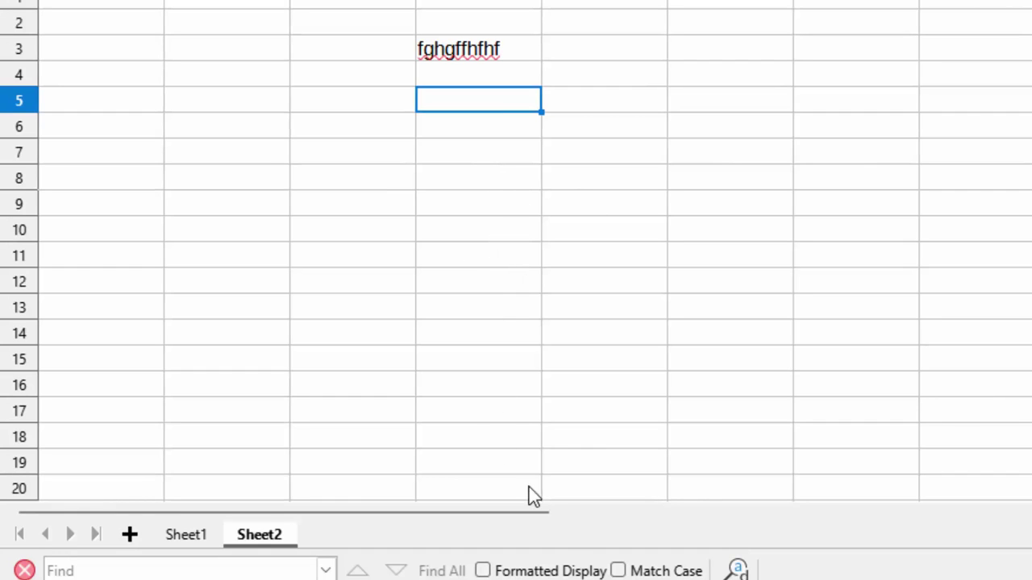
Select all sheets and type 'gjhgjhgjgjhgjh' into cell B9.
right_click(264, 545)
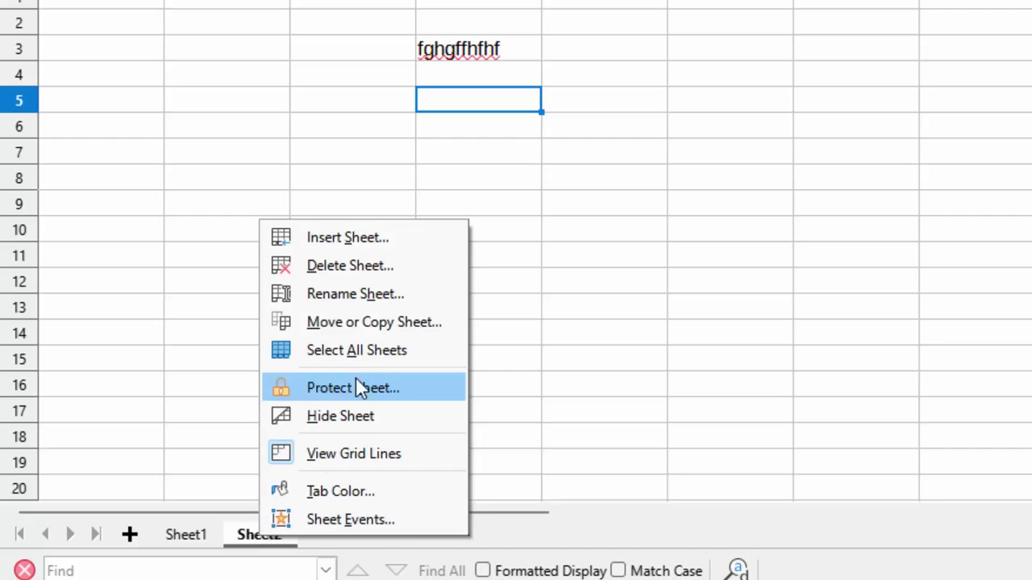
left_click(363, 352)
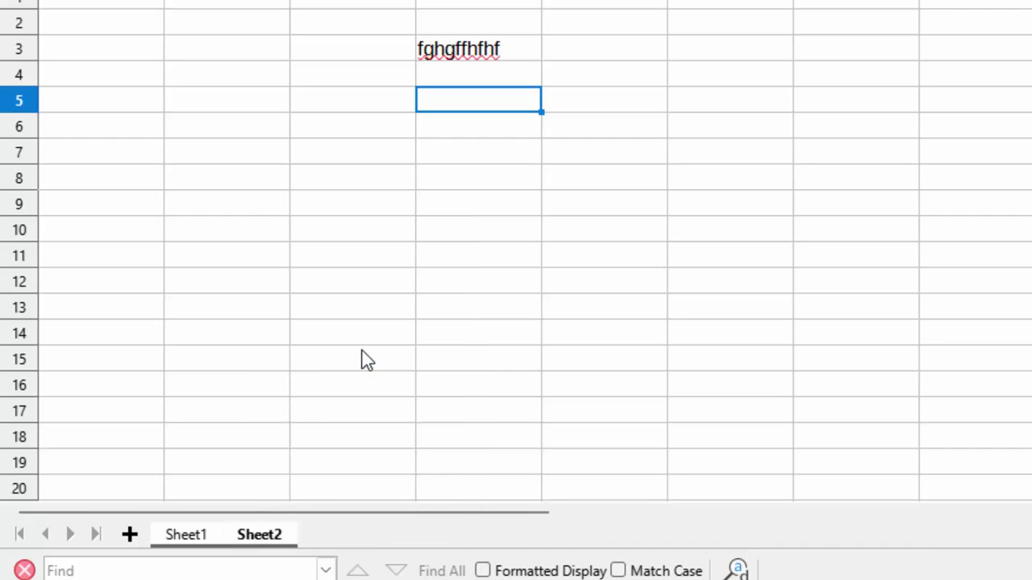
left_click(279, 209)
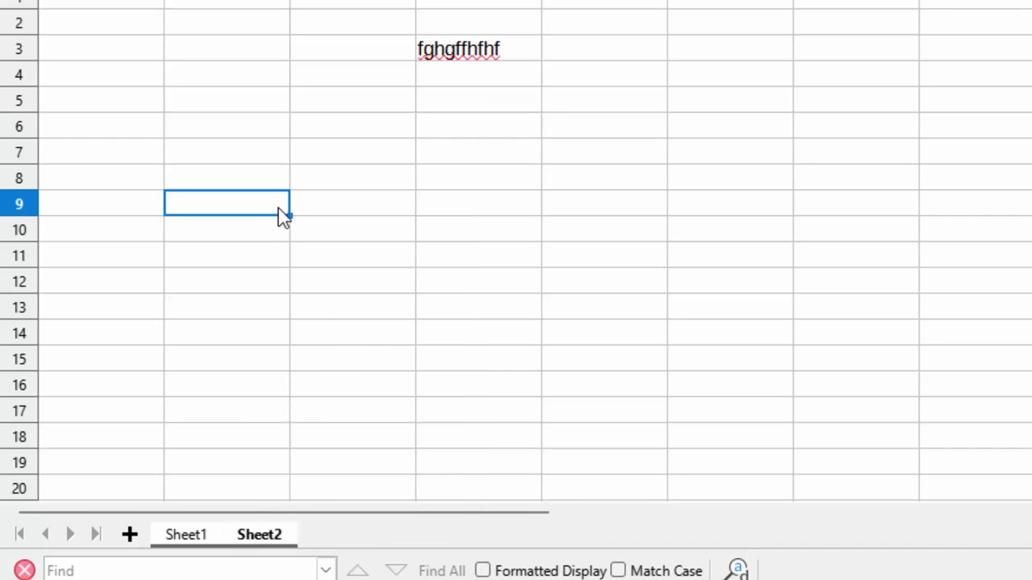
type("gjhgjhgjgjhgjh")
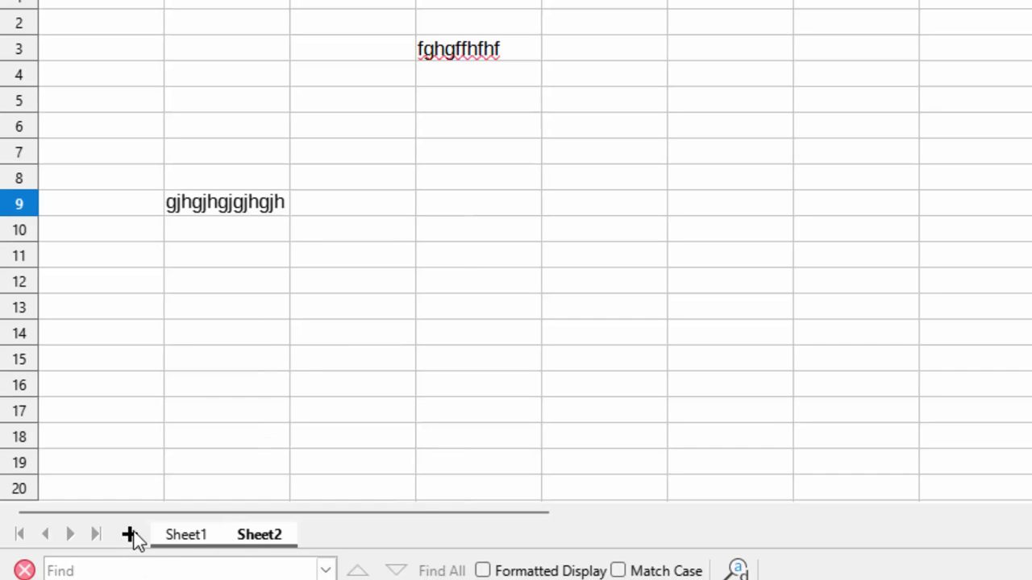
Add Sheet3, then return to Sheet2 and type 'ffhjfhjfjhf' into B9.
left_click(130, 534)
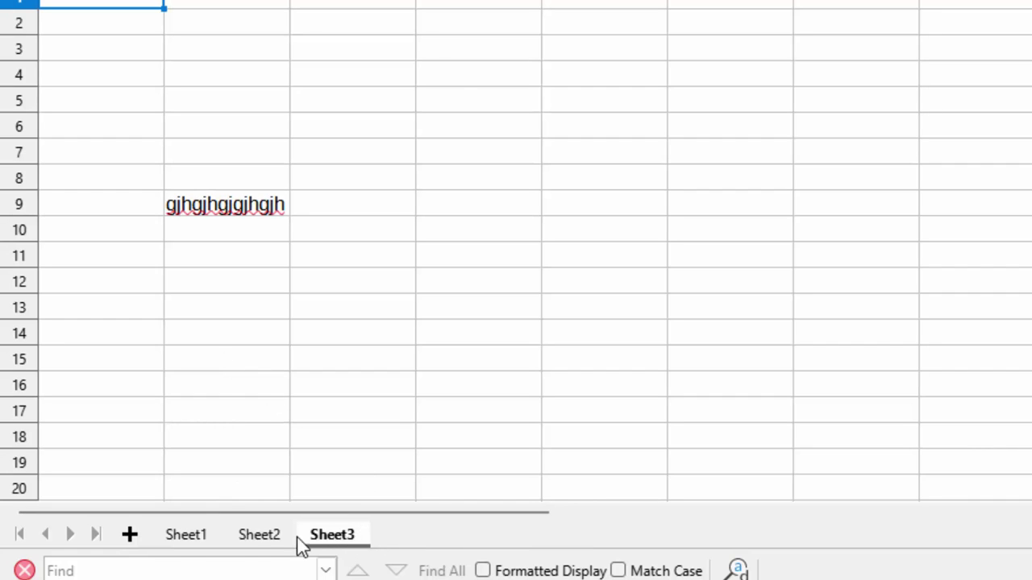
left_click(252, 544)
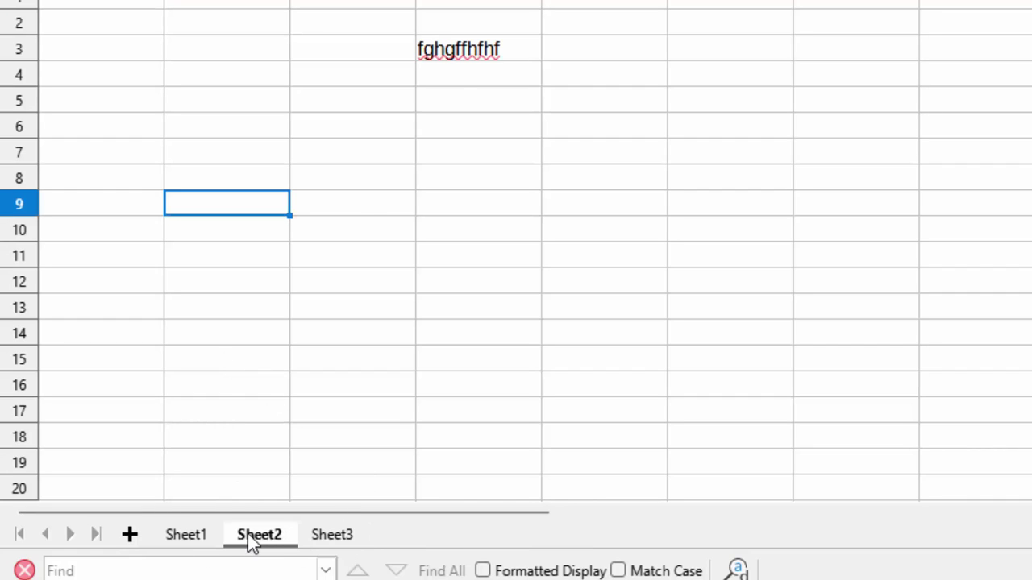
type("ffhjfhjfjhf")
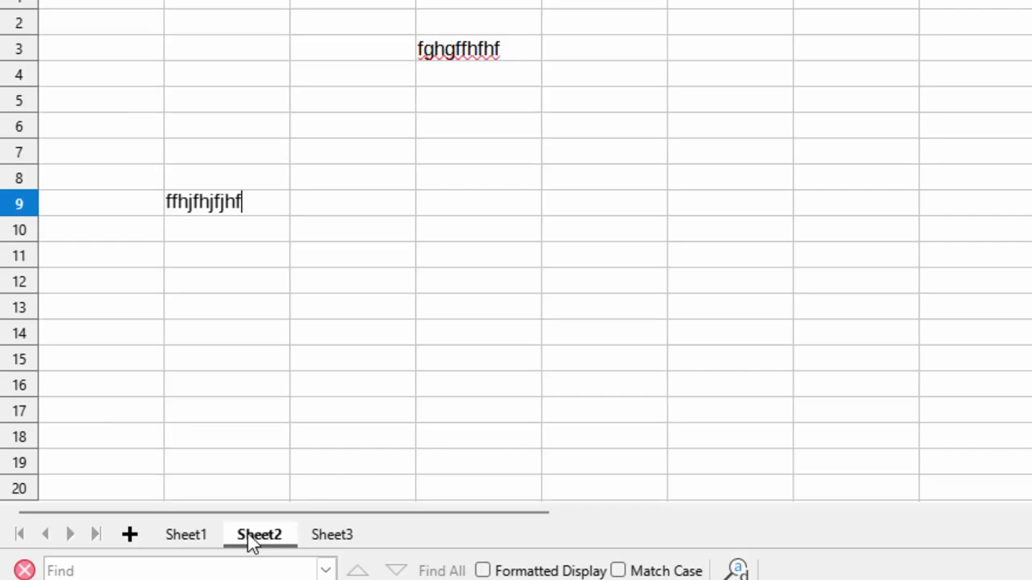
Select all three sheets together and enter 'India' in cell C10.
right_click(258, 535)
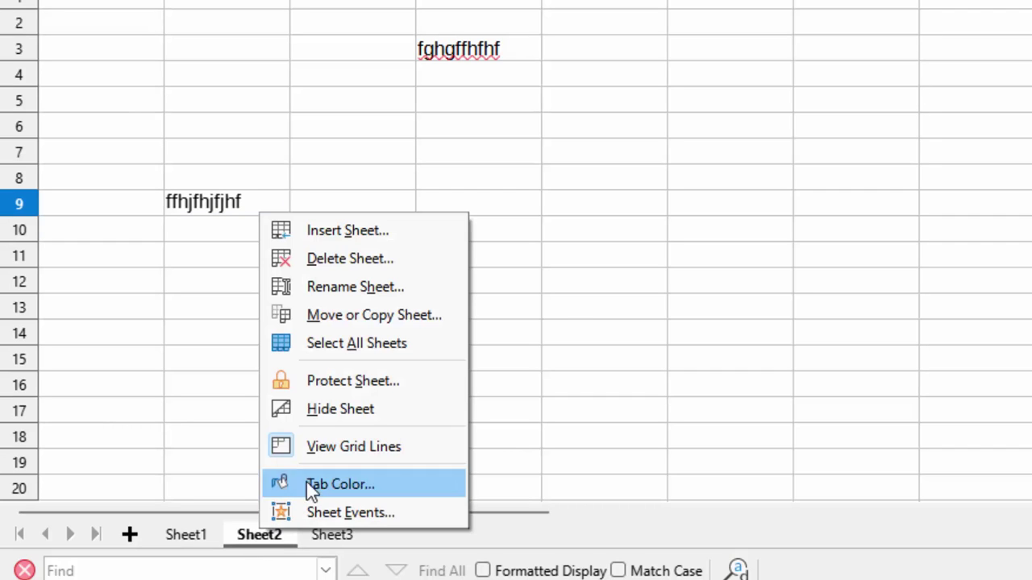
left_click(339, 345)
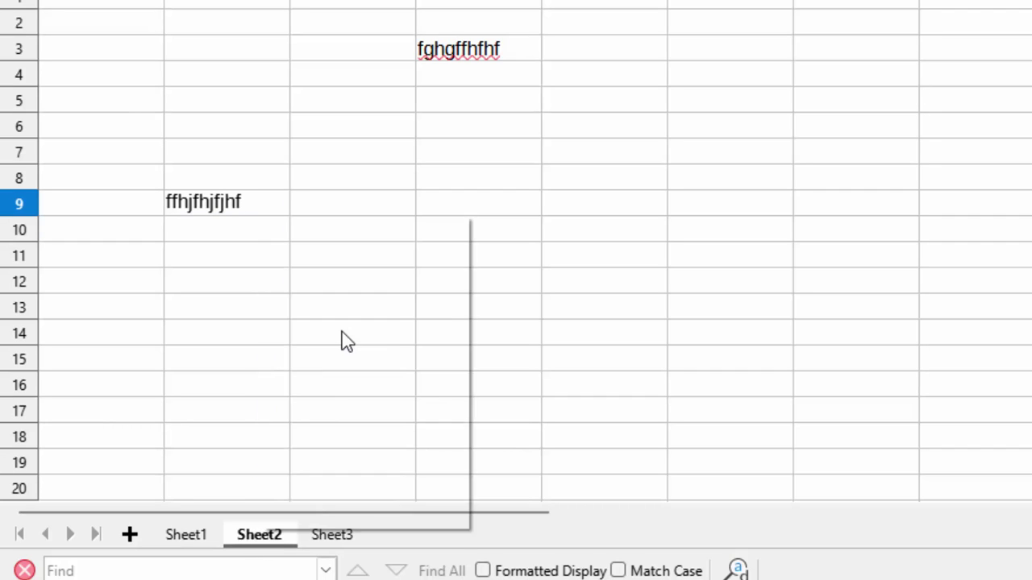
left_click(385, 233)
type("jhgjh")
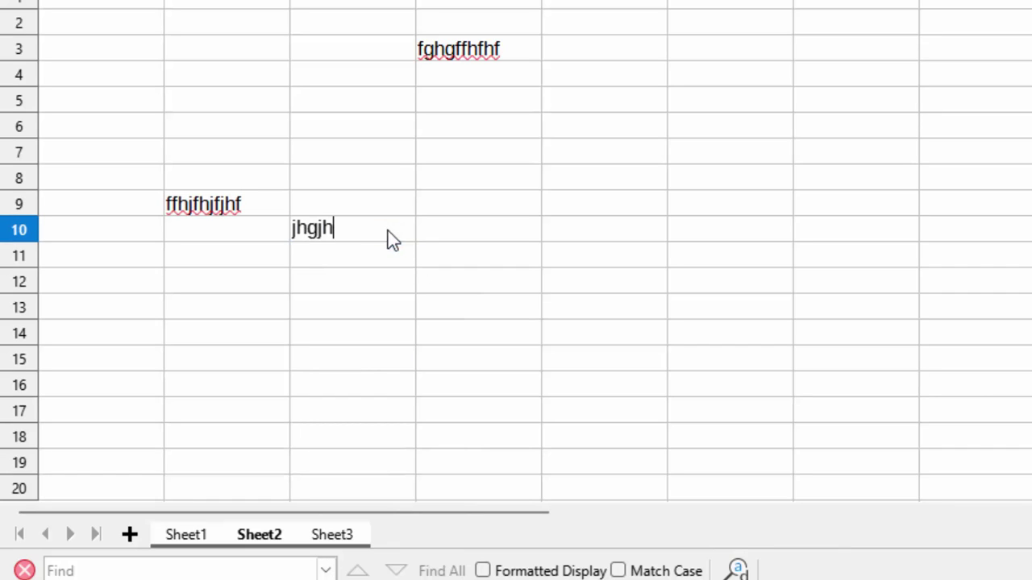
type("gjgjg")
key("BackSpace")
key("BackSpace")
key("BackSpace")
key("BackSpace")
key("BackSpace")
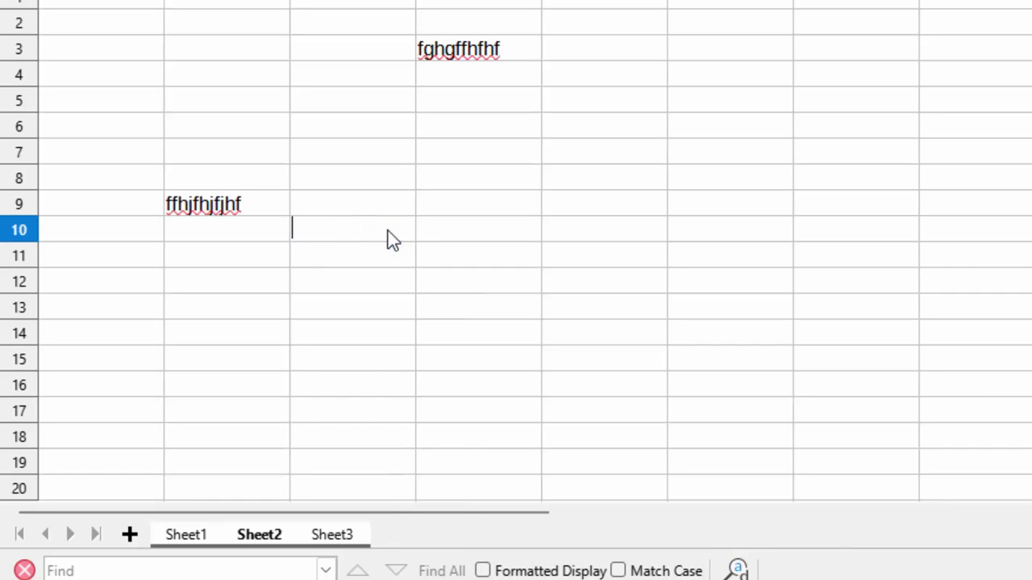
type("Indi")
type("a")
key("Return")
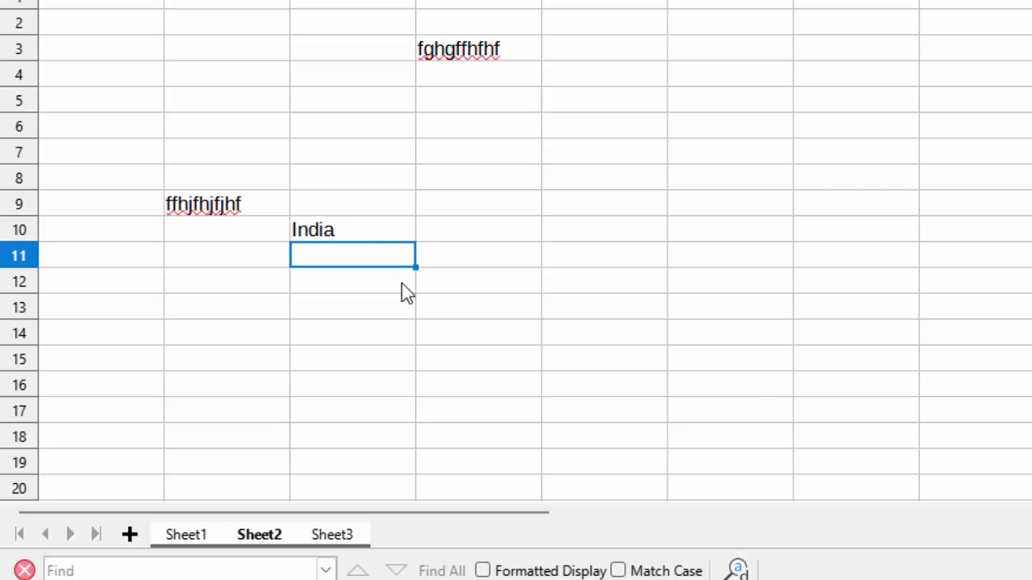
Confirm on Sheet3 that 'India' also appears in C10.
left_click(354, 538)
left_click(303, 236)
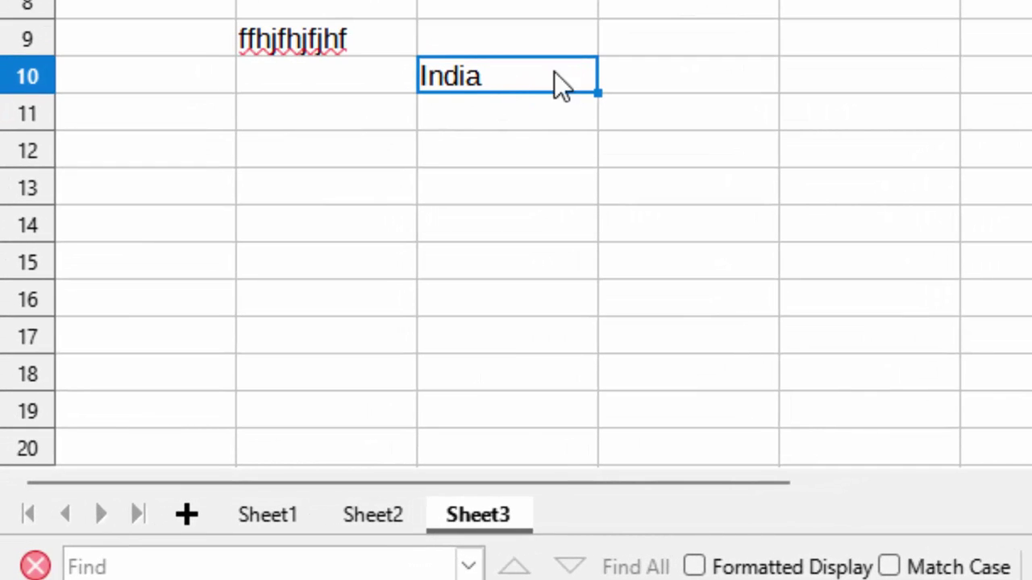
left_click(686, 186)
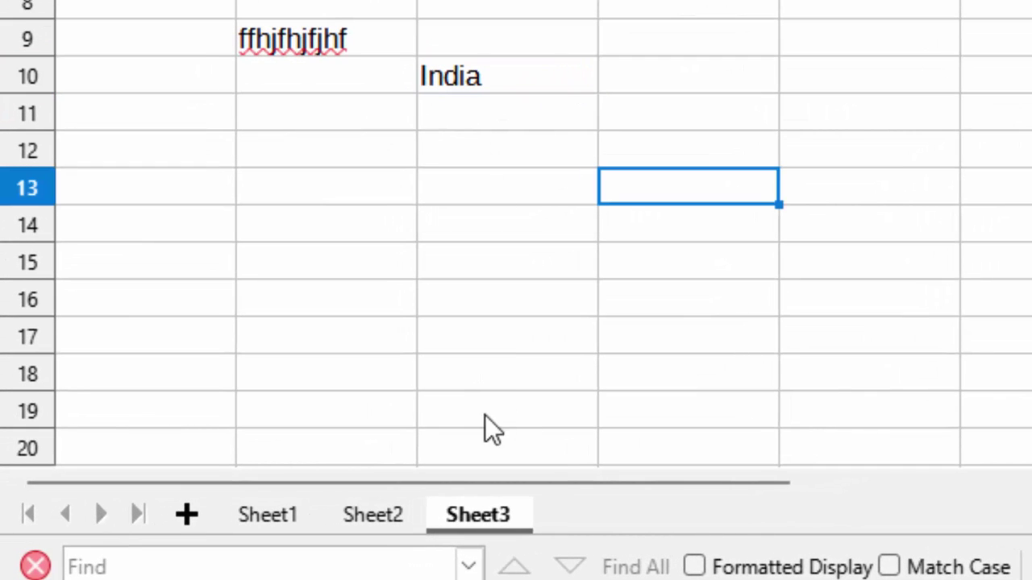